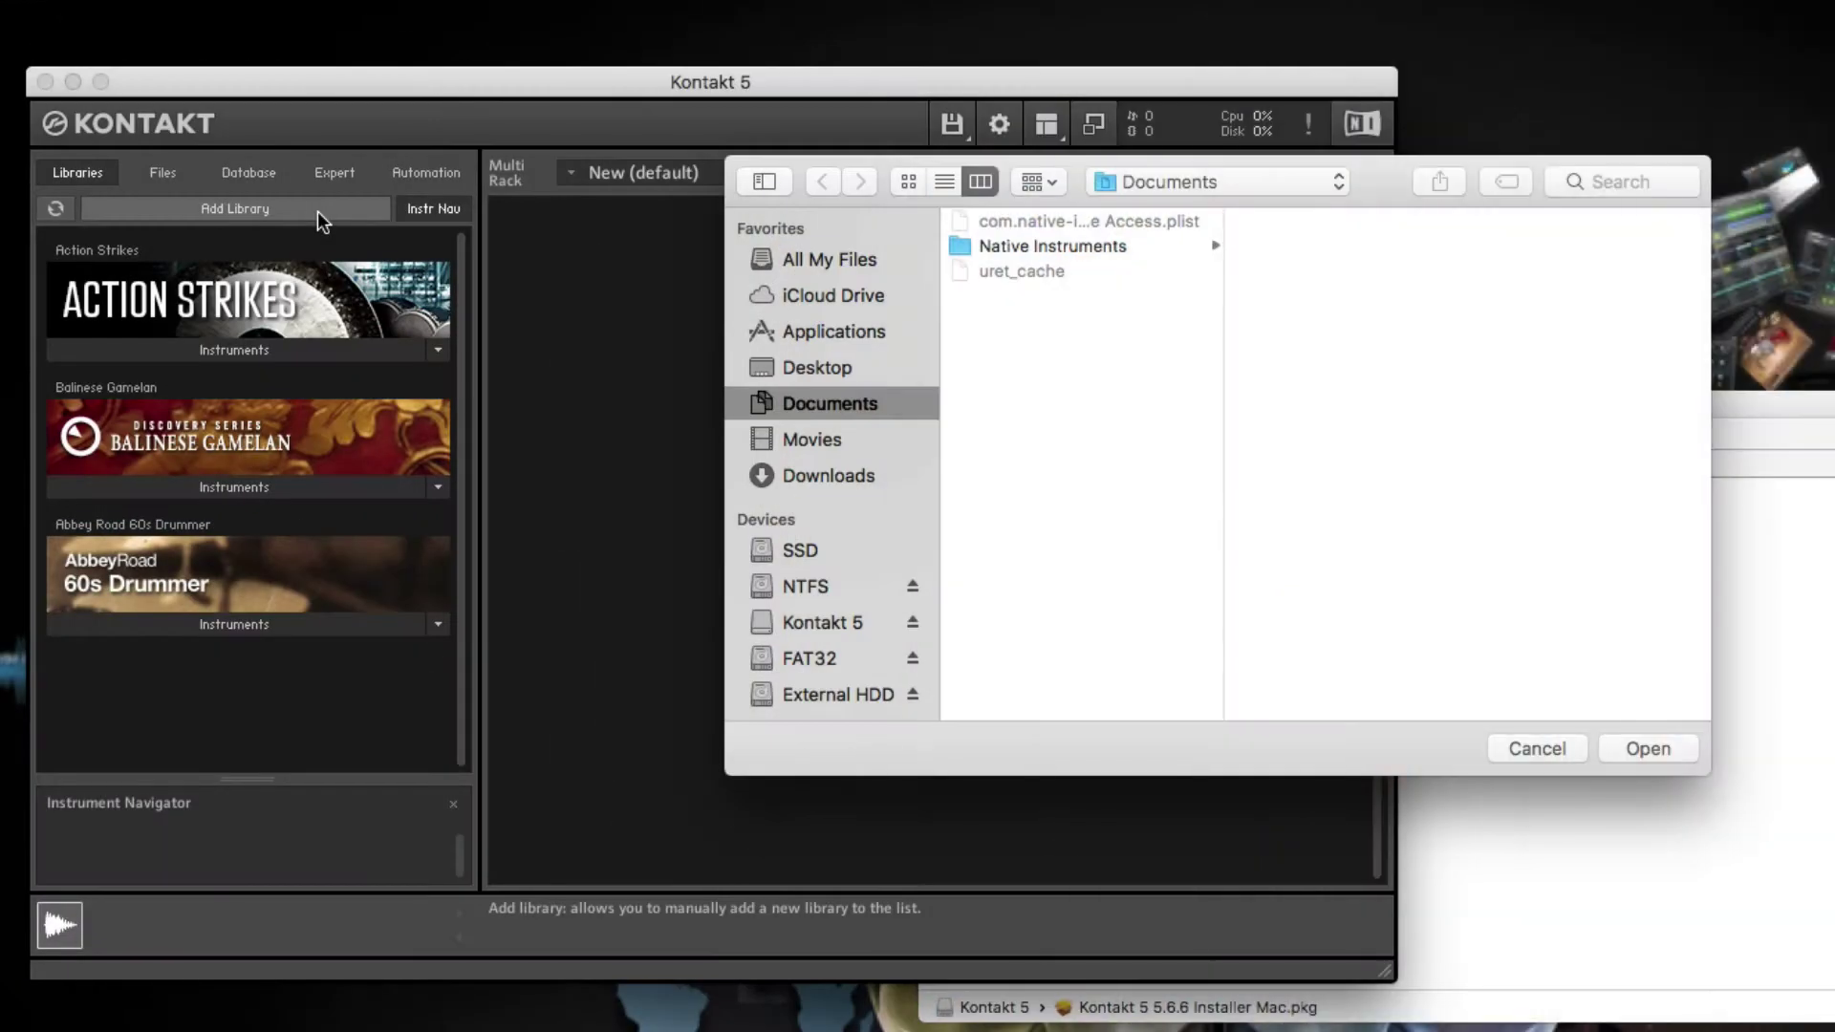
Browse to the NI Libraries folder on the External HDD drive
click(812, 697)
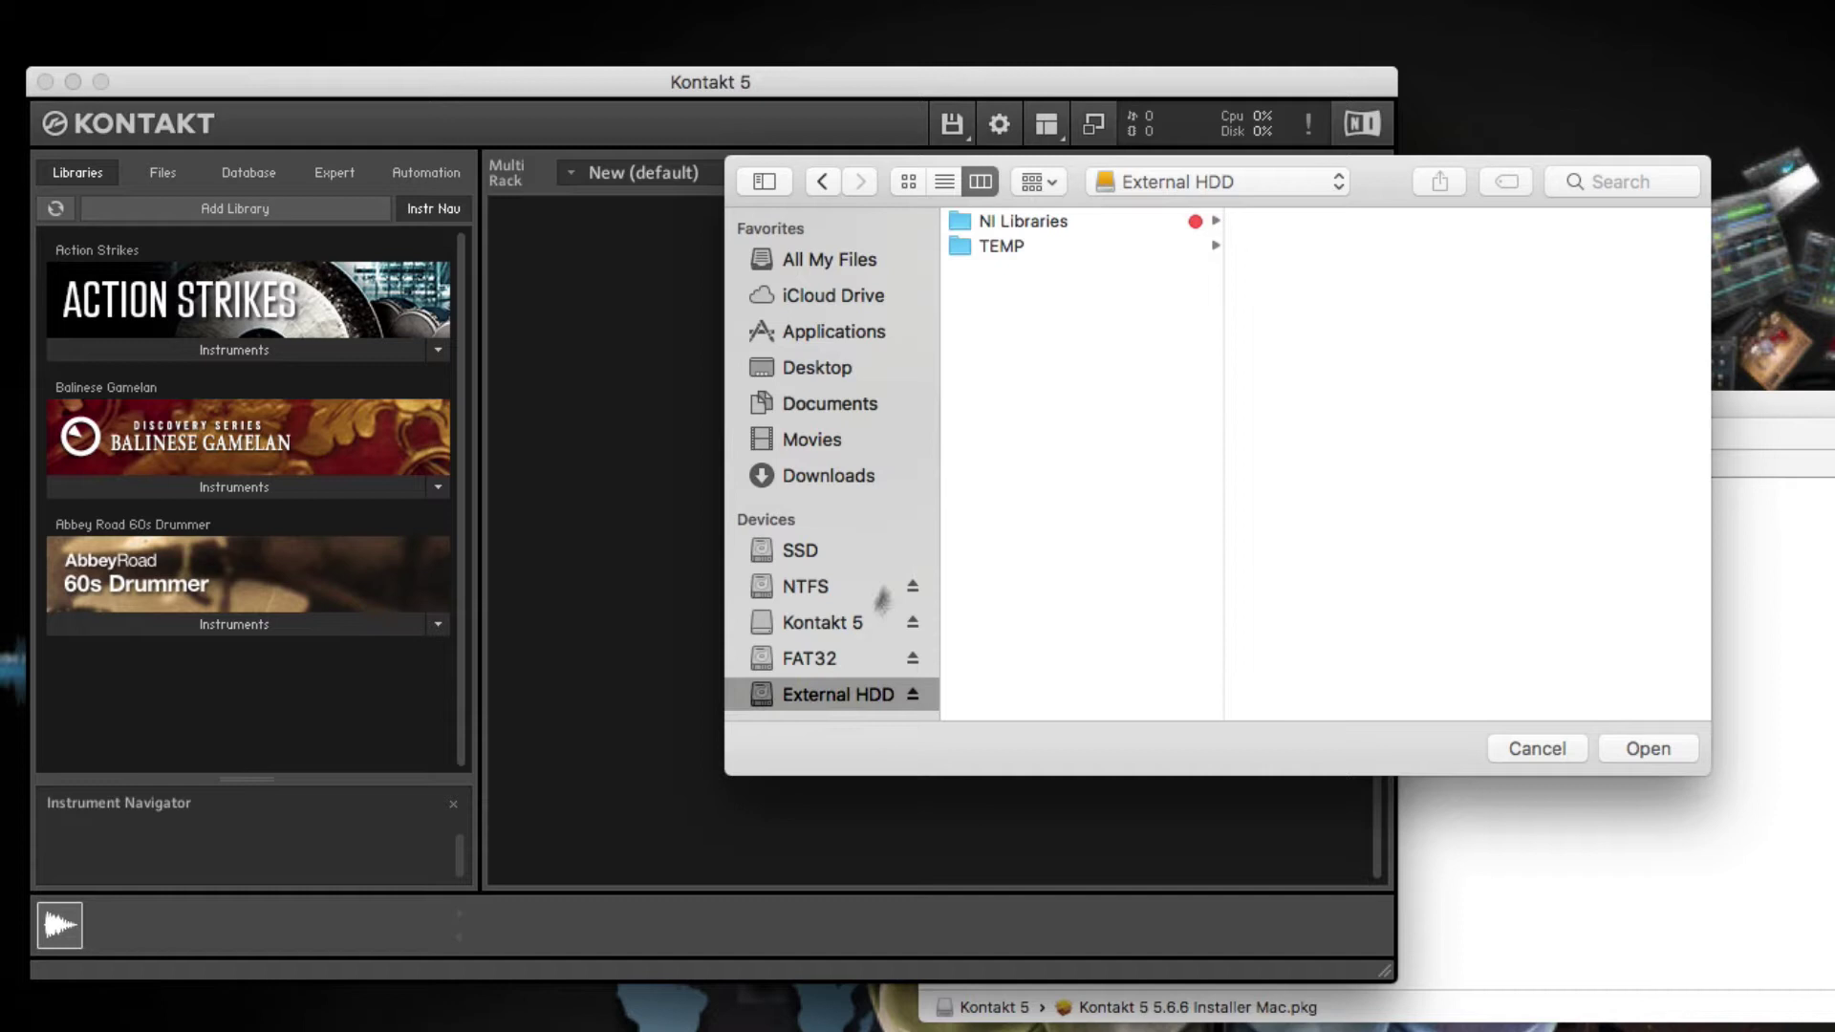
click(1037, 221)
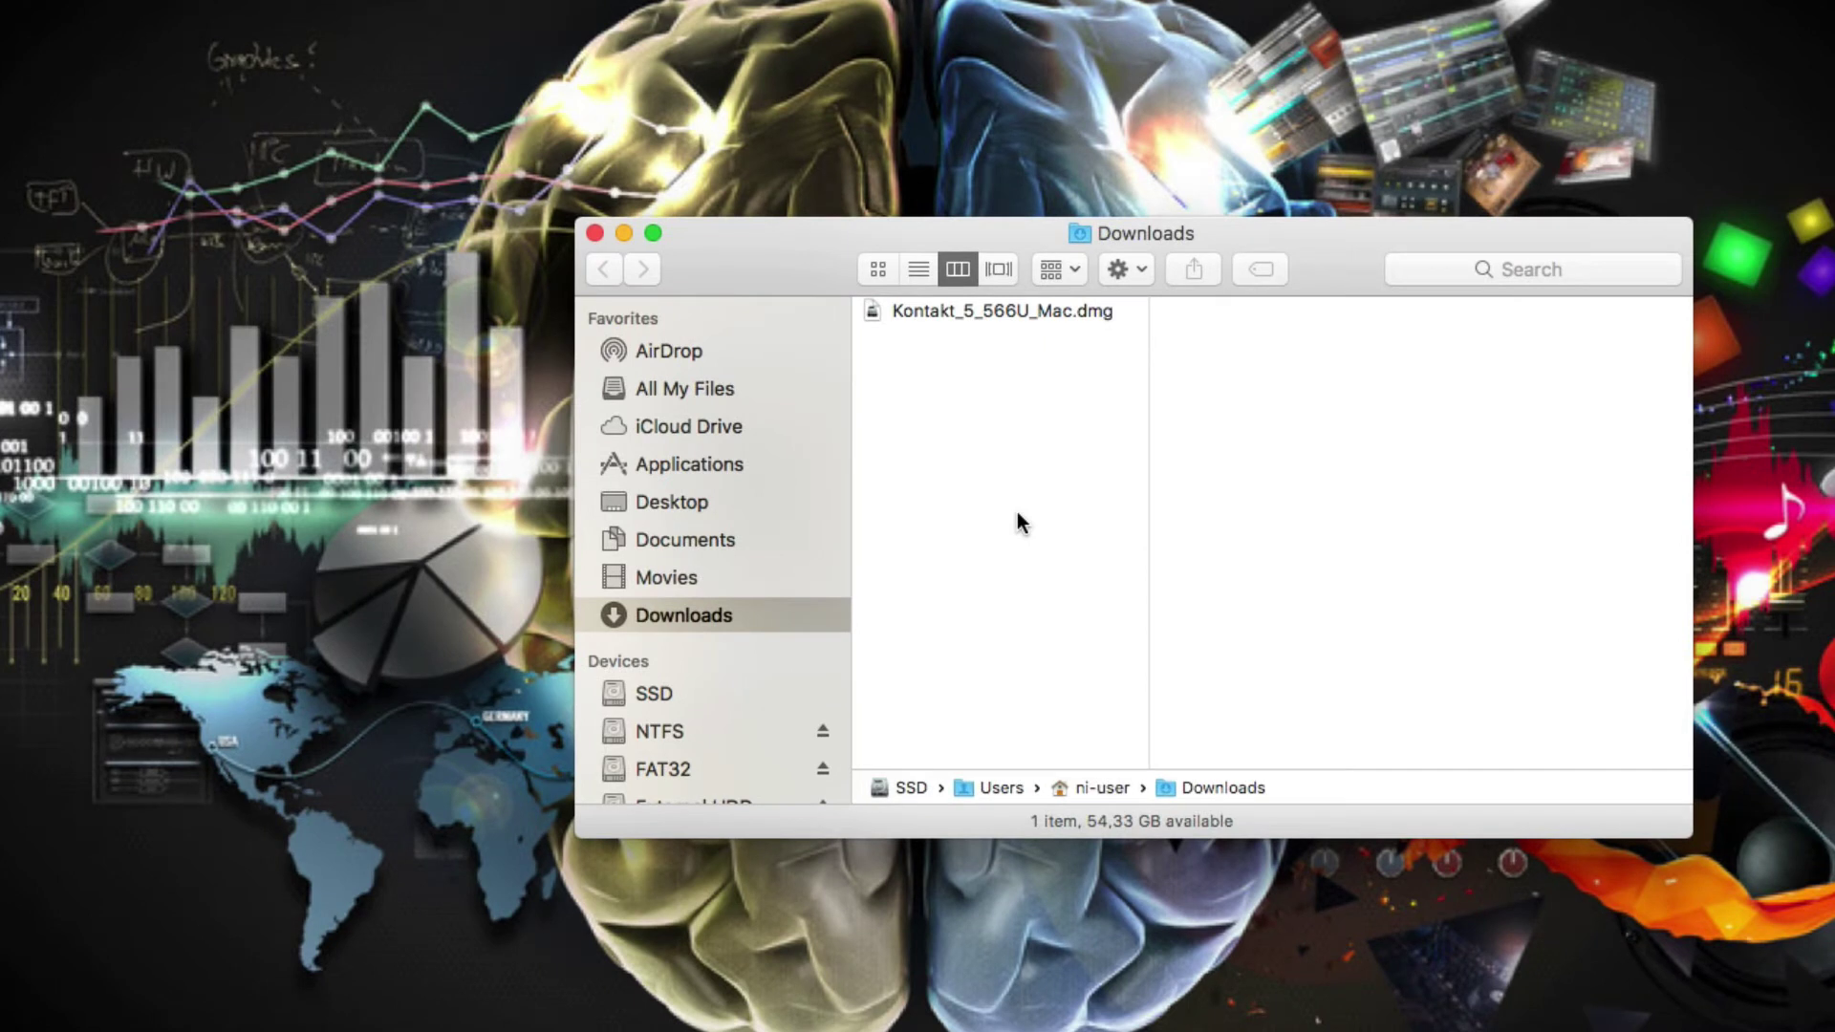
Select Kontakt_5_566U_Mac.dmg in Downloads to show its preview
click(1046, 313)
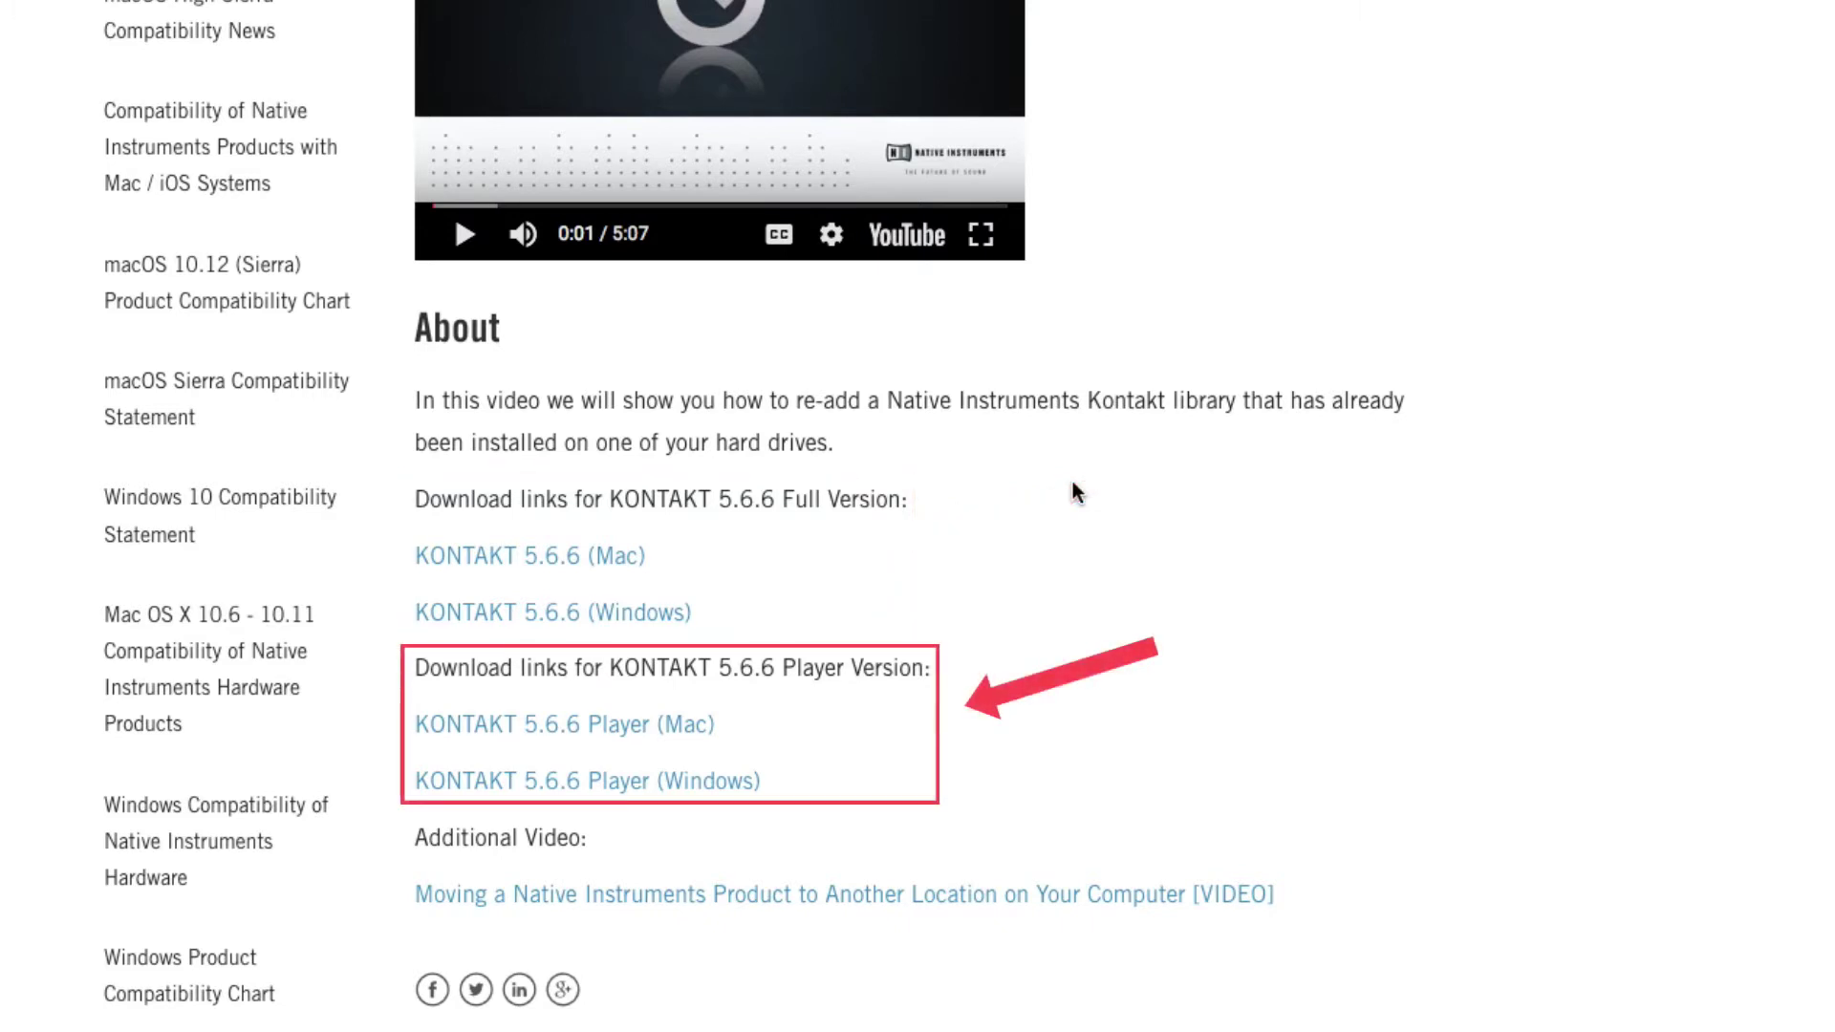
Download and save the KONTAKT 5.6.6 (Mac) full-version installer
click(626, 562)
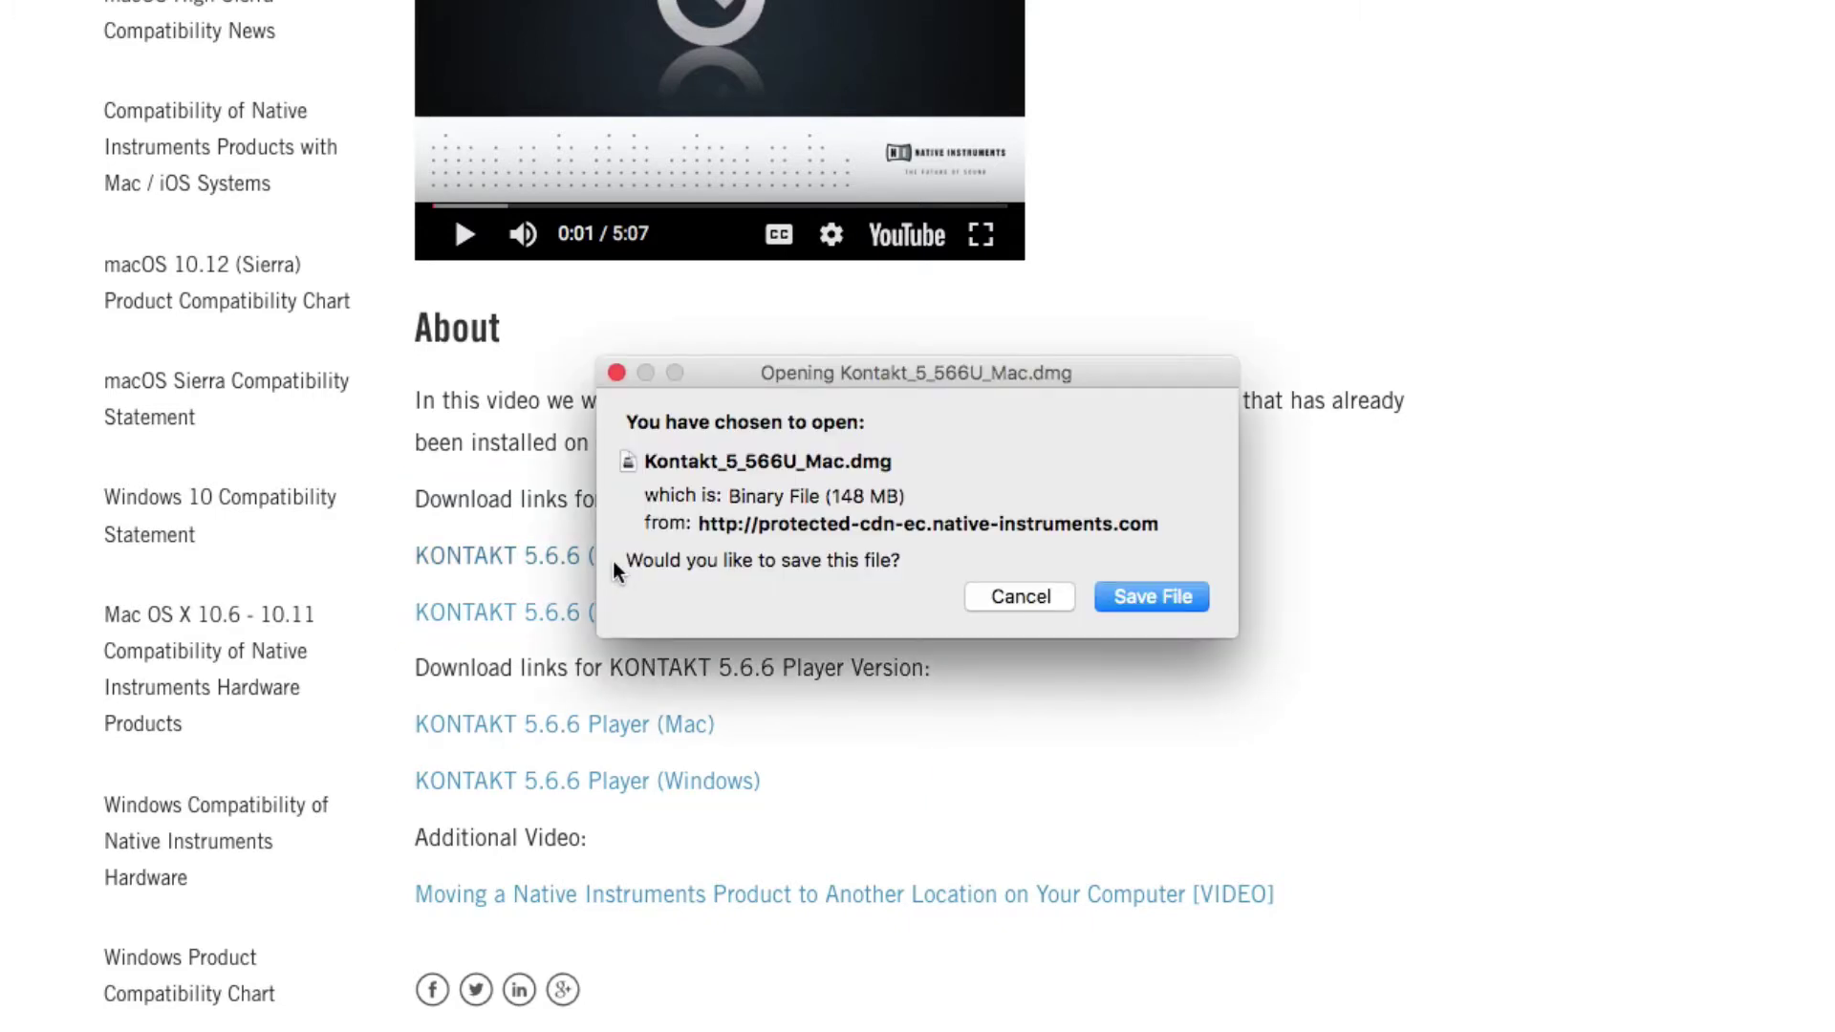
click(1128, 604)
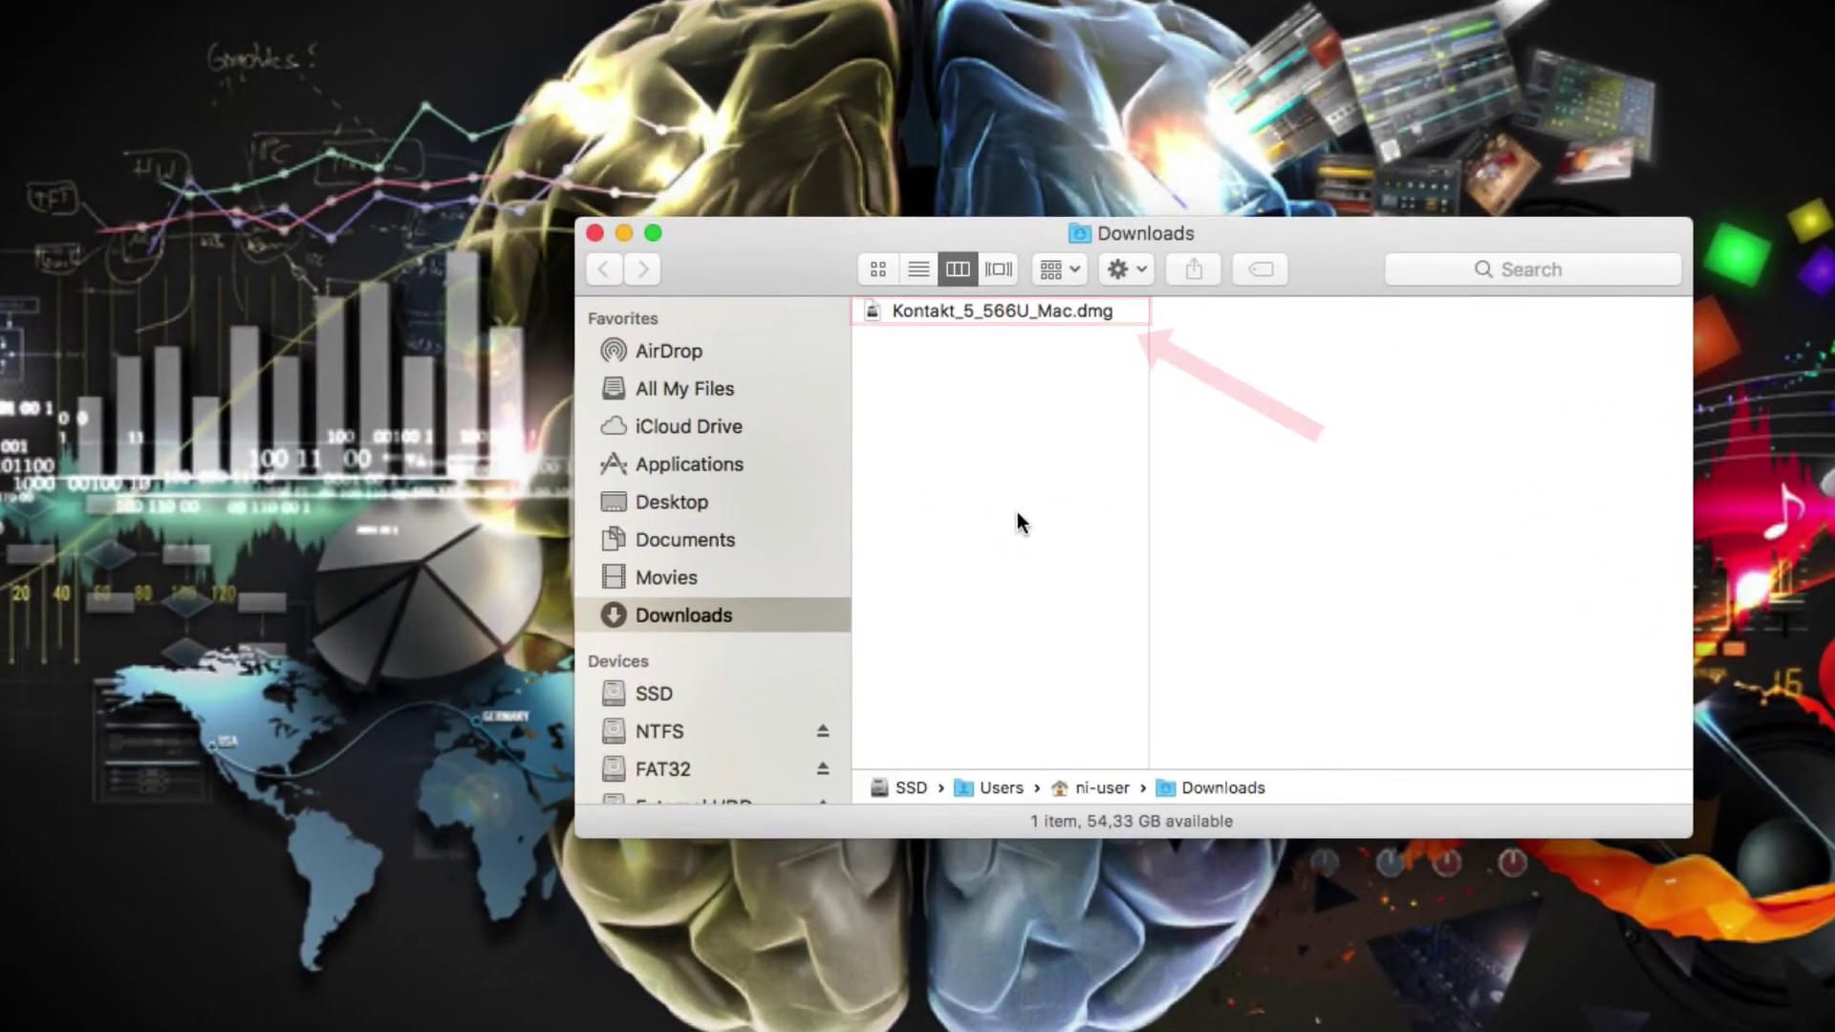
Mount Kontakt_5_566U_Mac.dmg and launch the Kontakt 5 5.6.6 Installer Mac.pkg
click(1044, 315)
double_click(1046, 312)
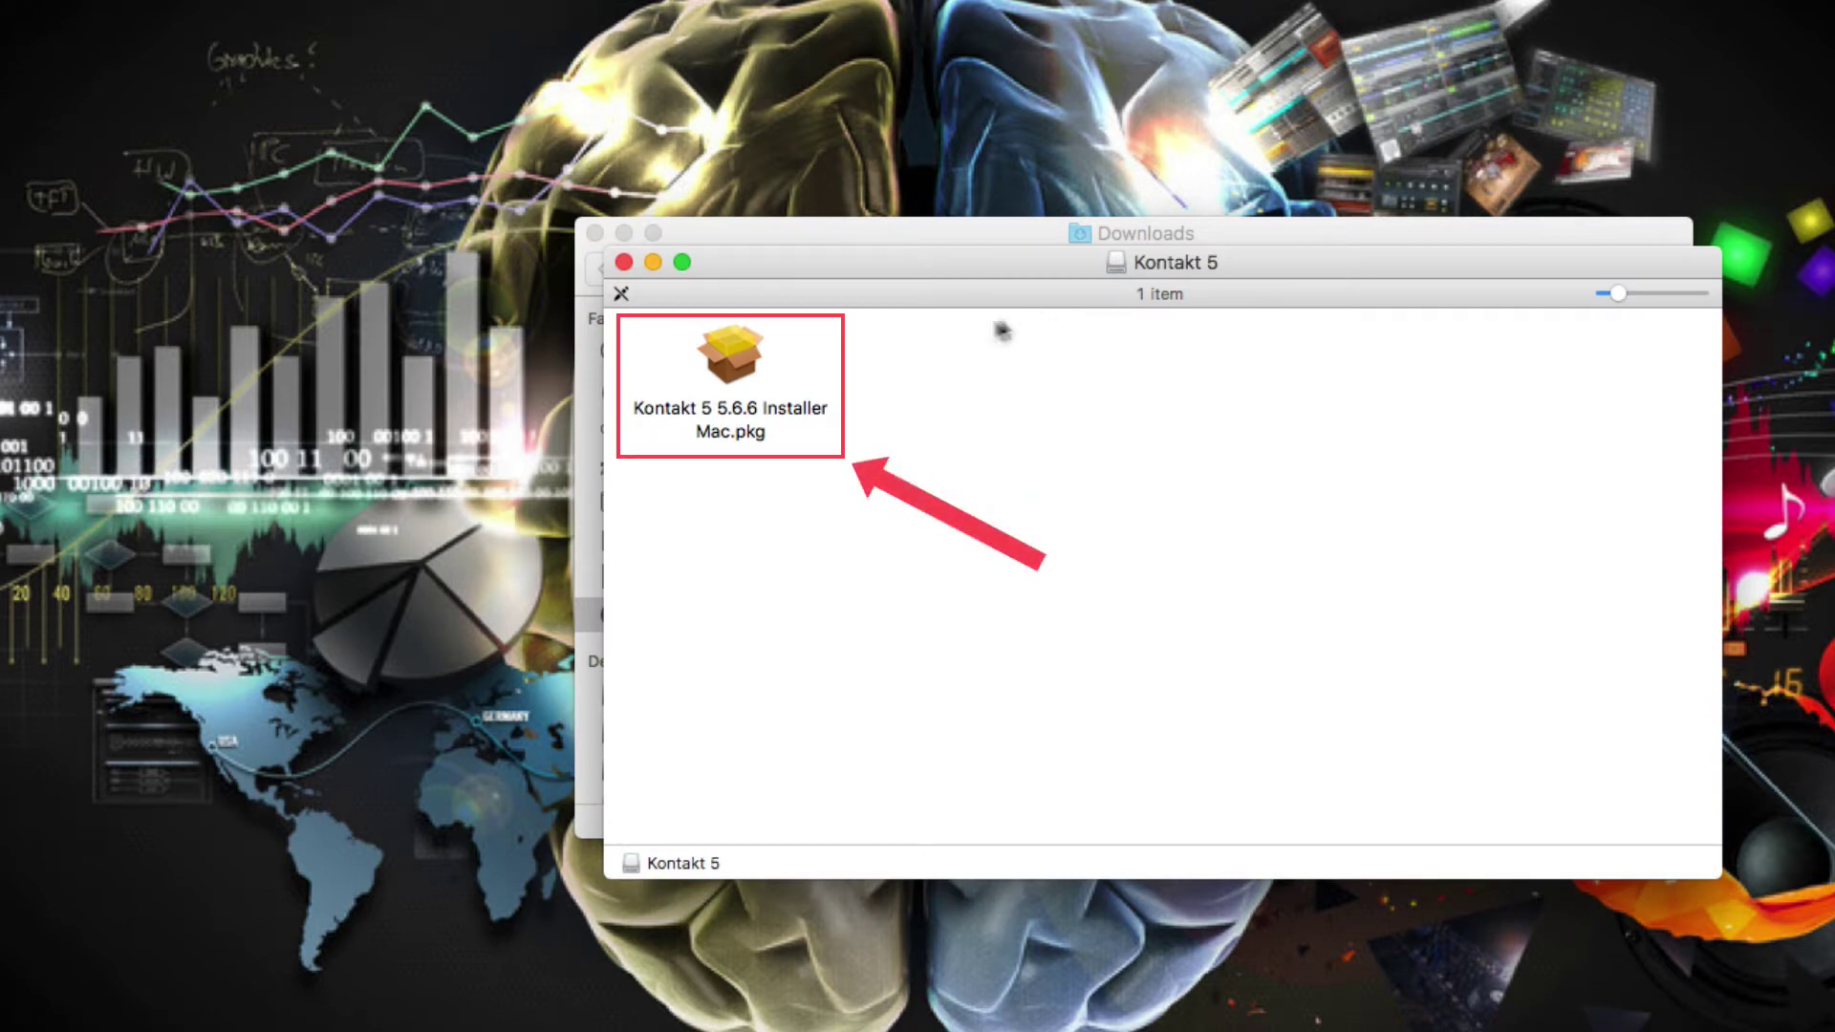
double_click(755, 352)
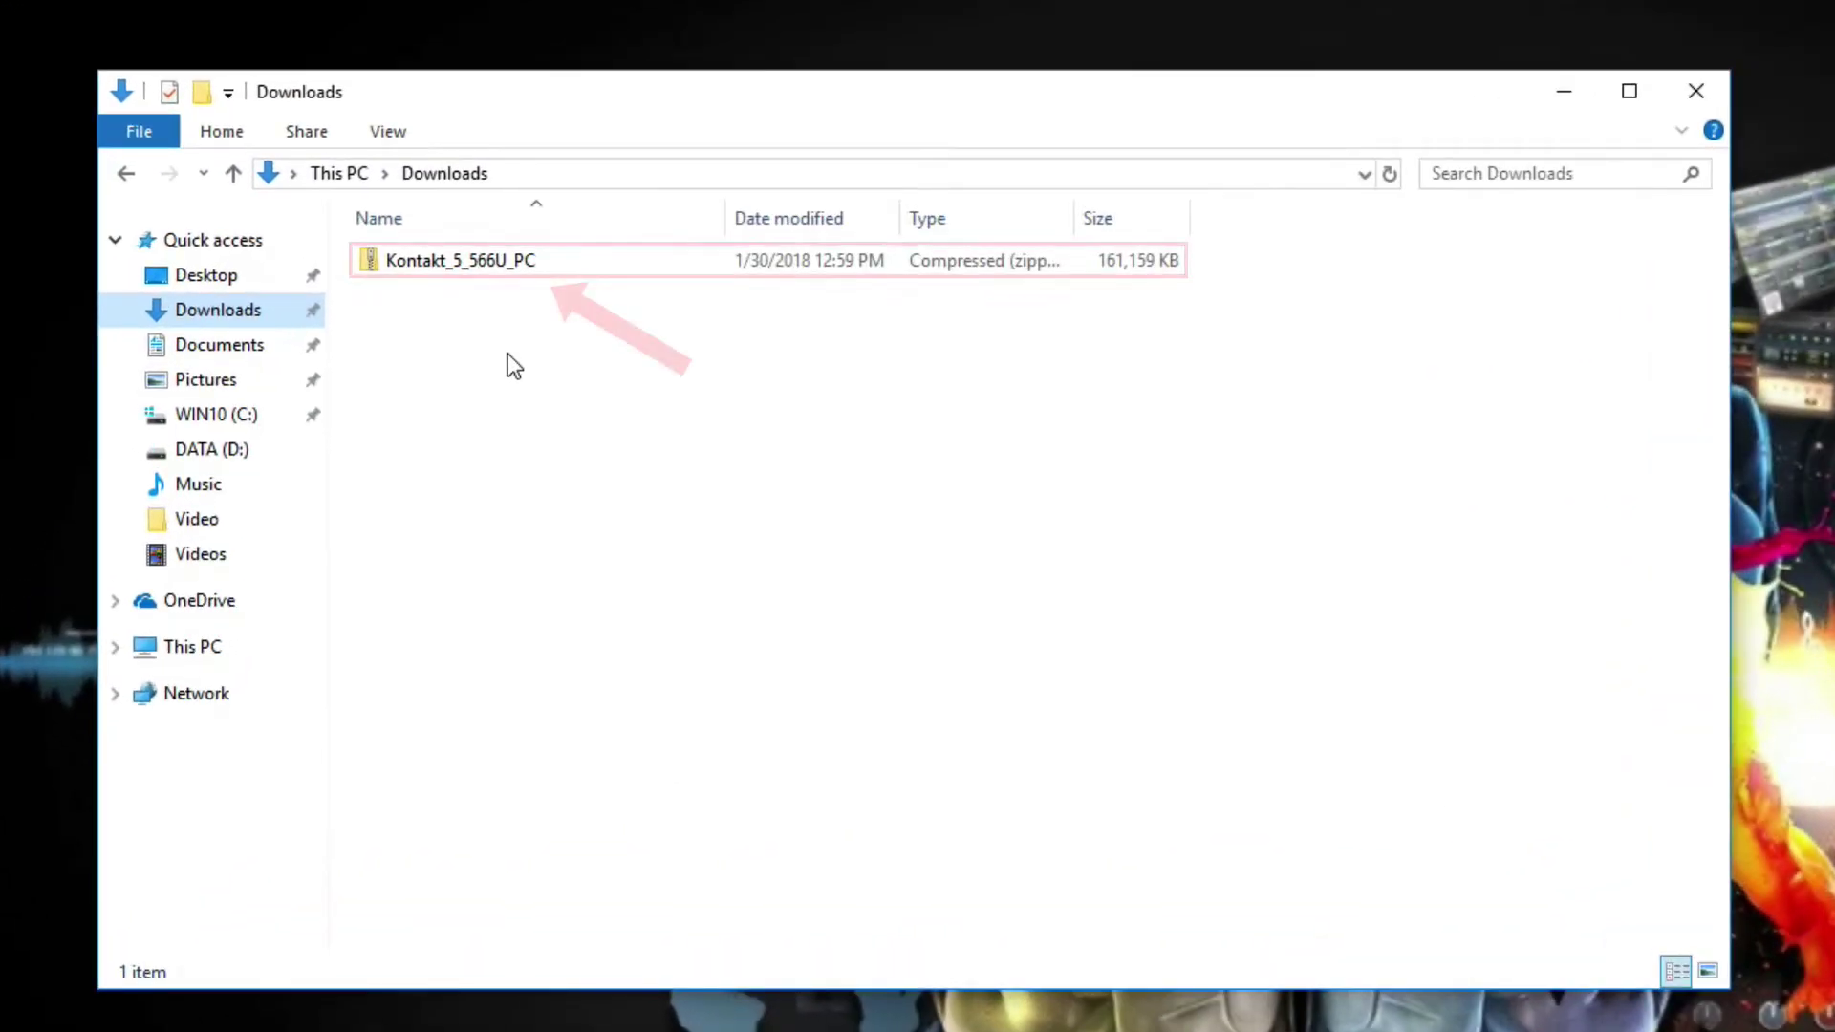
Extract Kontakt_5_566U_PC.zip into its suggested destination folder
click(488, 273)
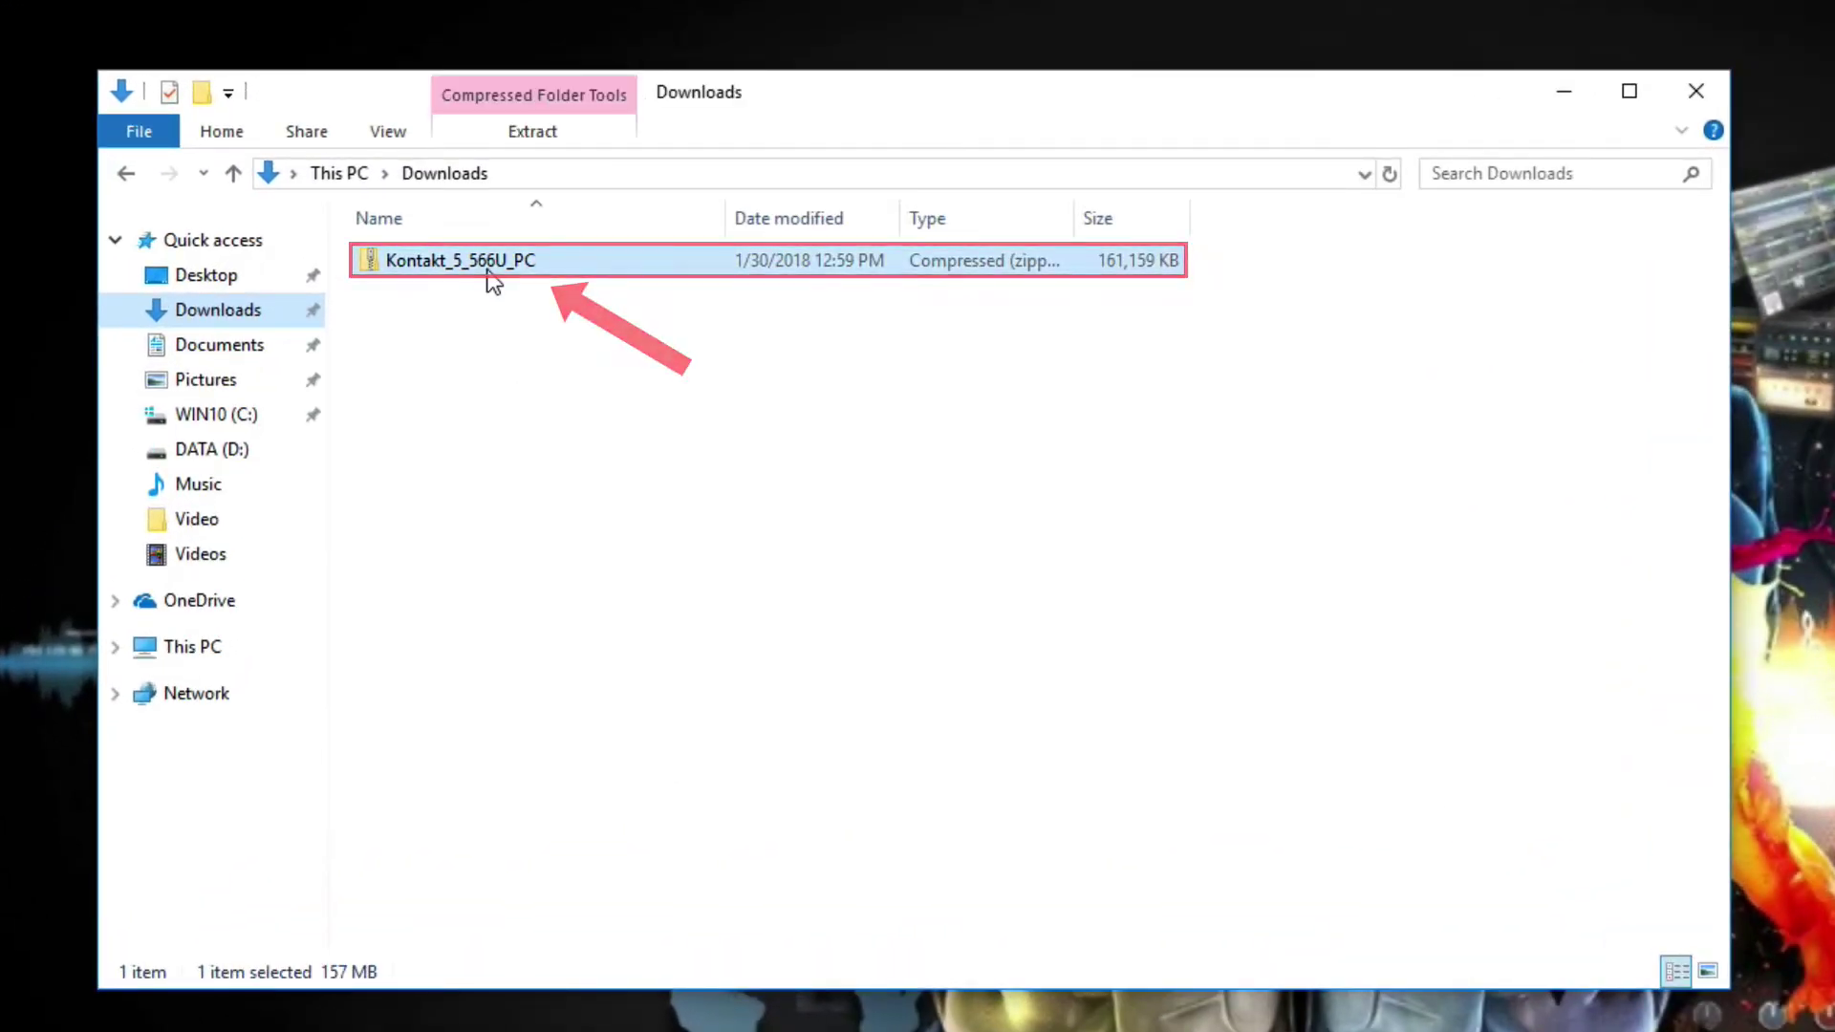
right_click(488, 273)
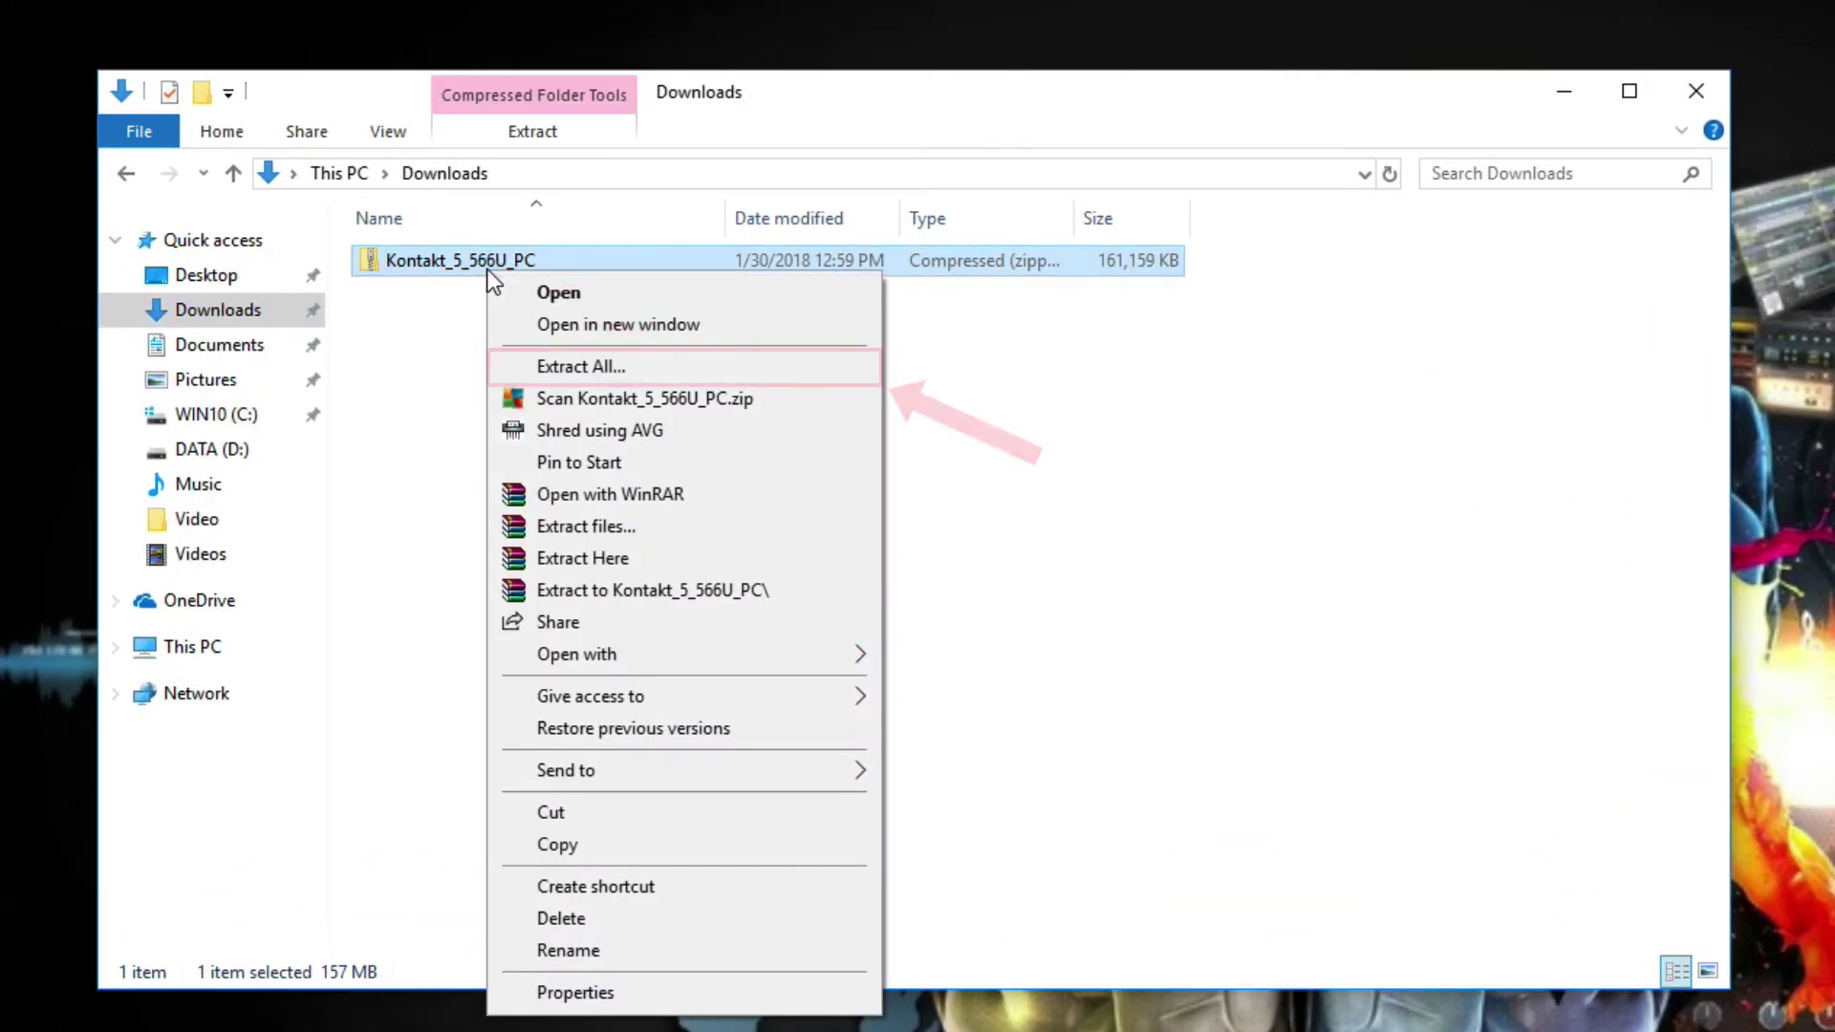
click(545, 366)
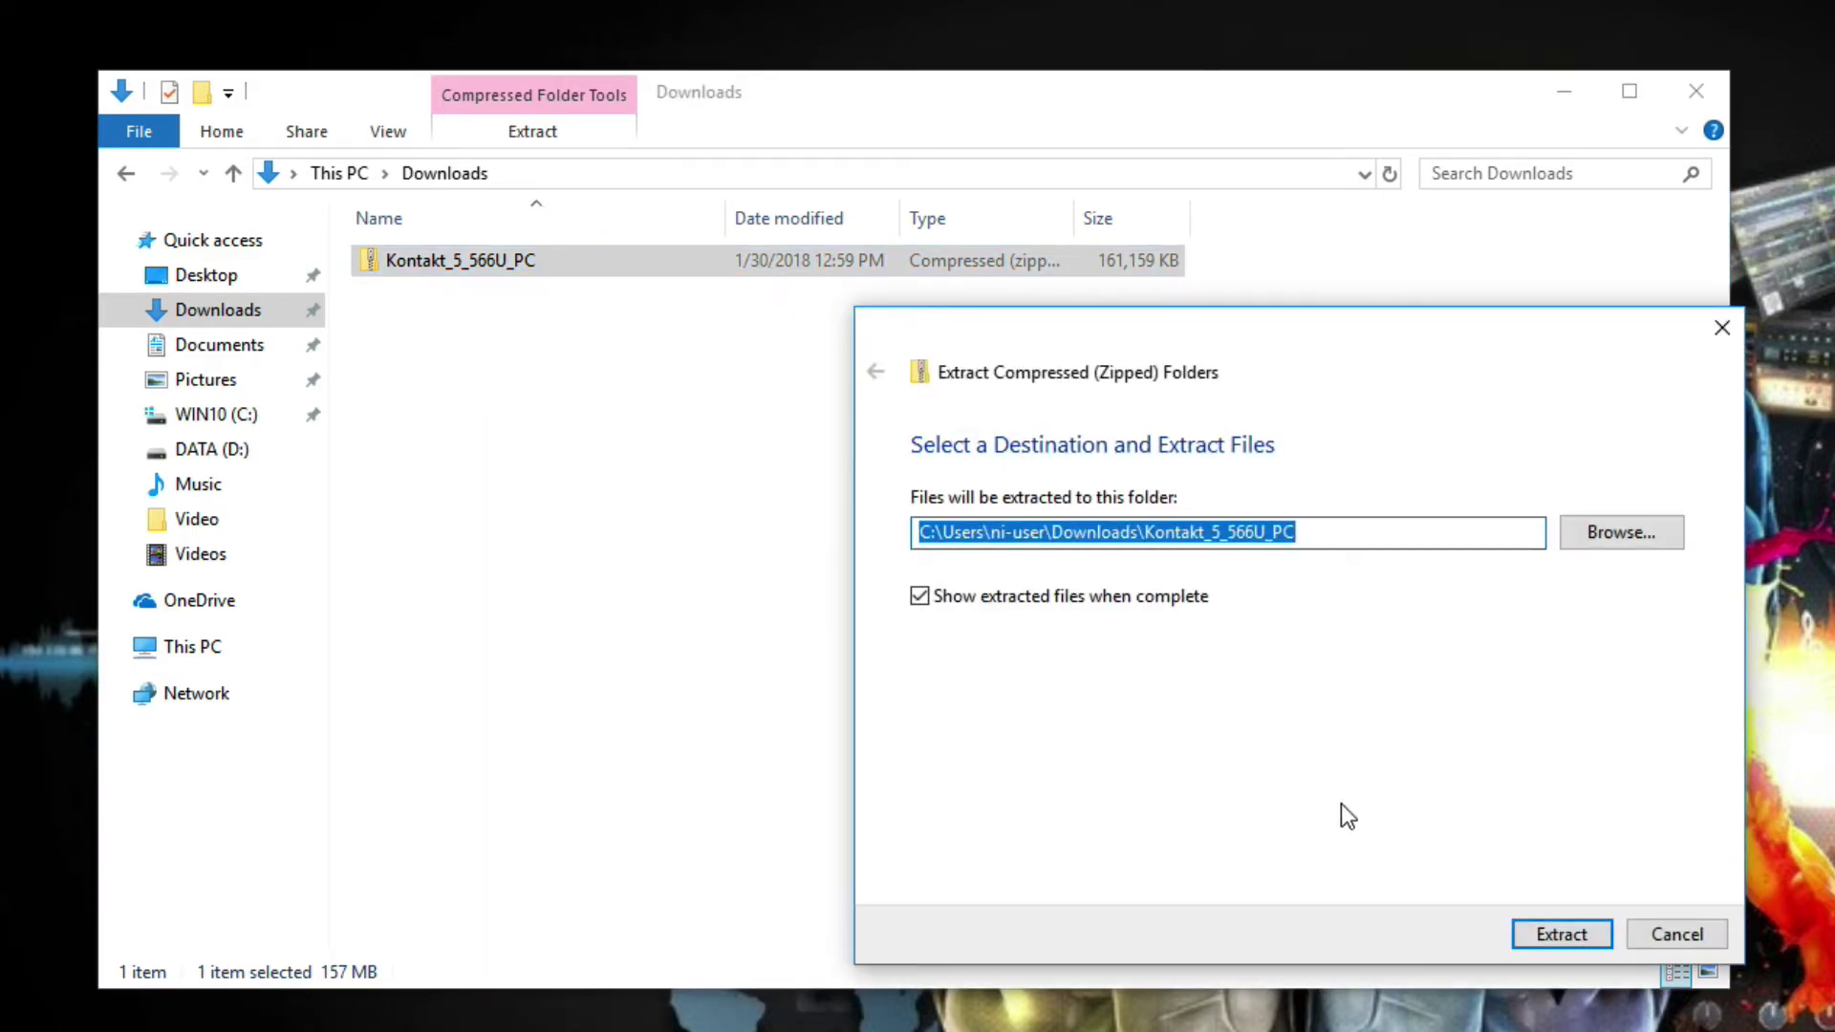
click(1602, 931)
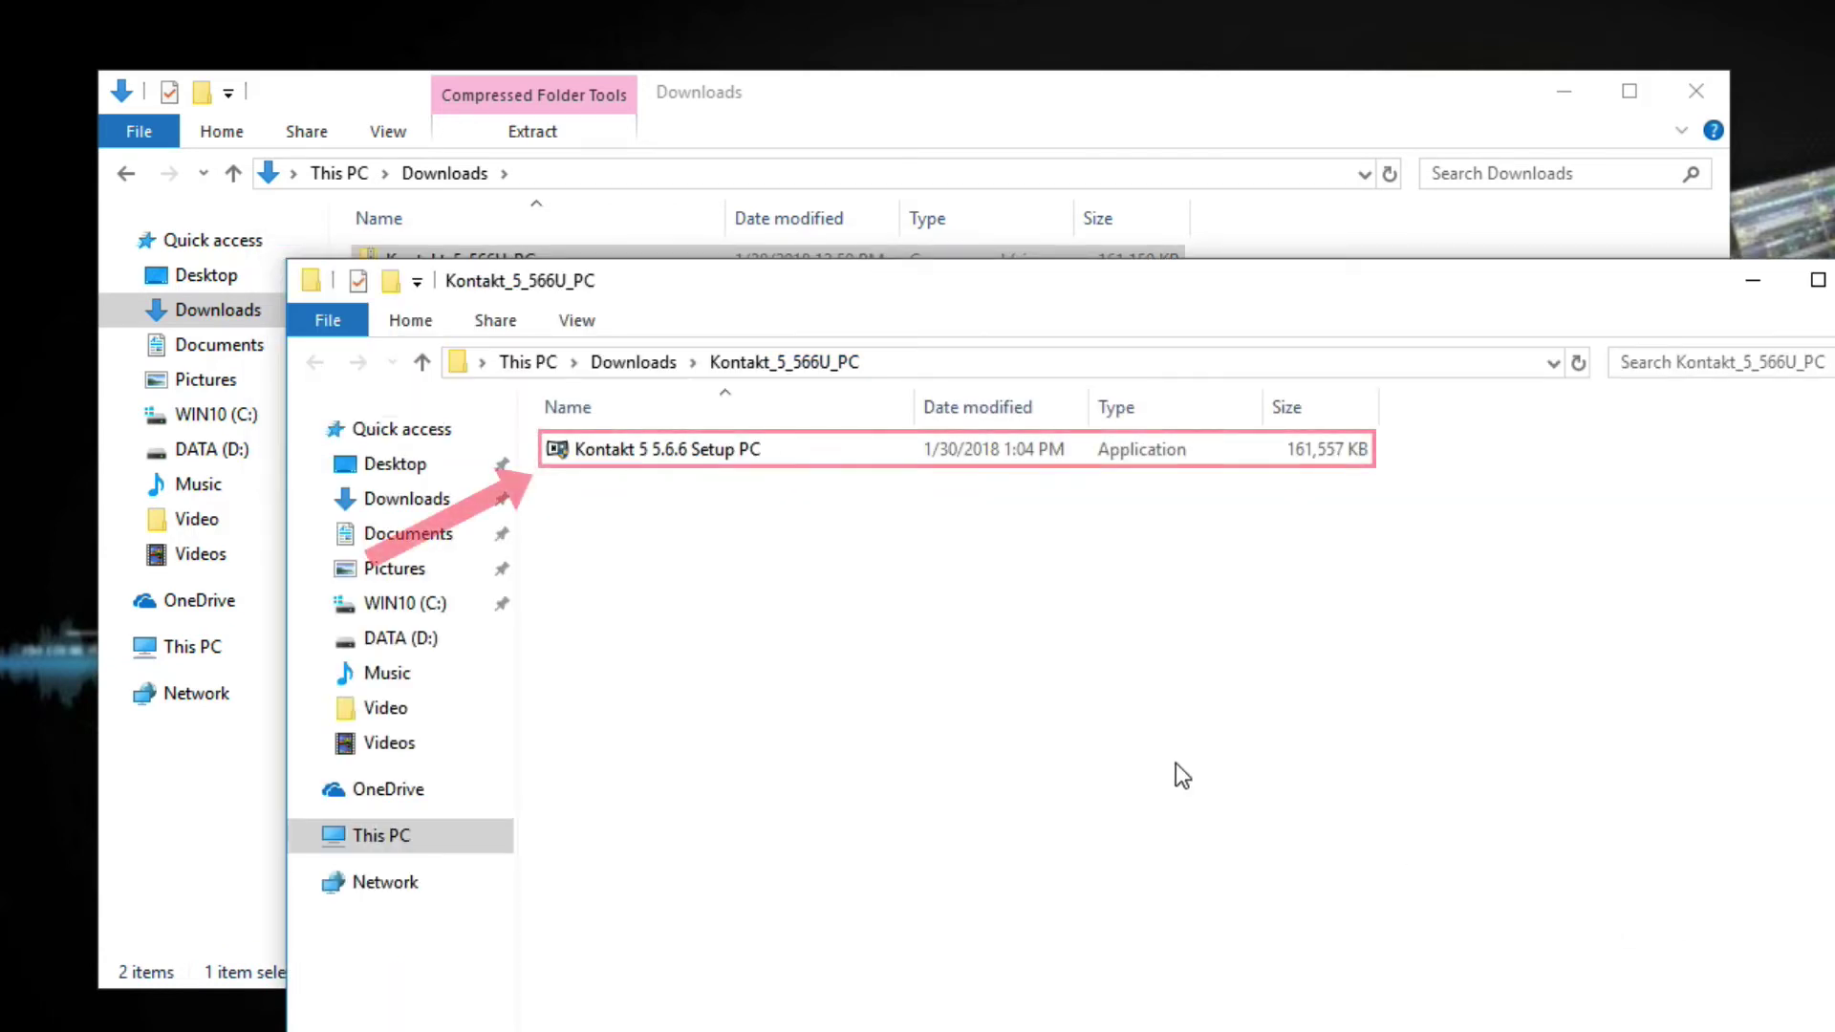
Run Kontakt 5 5.6.6 Setup PC, accept the English license, and install with default components
double_click(754, 455)
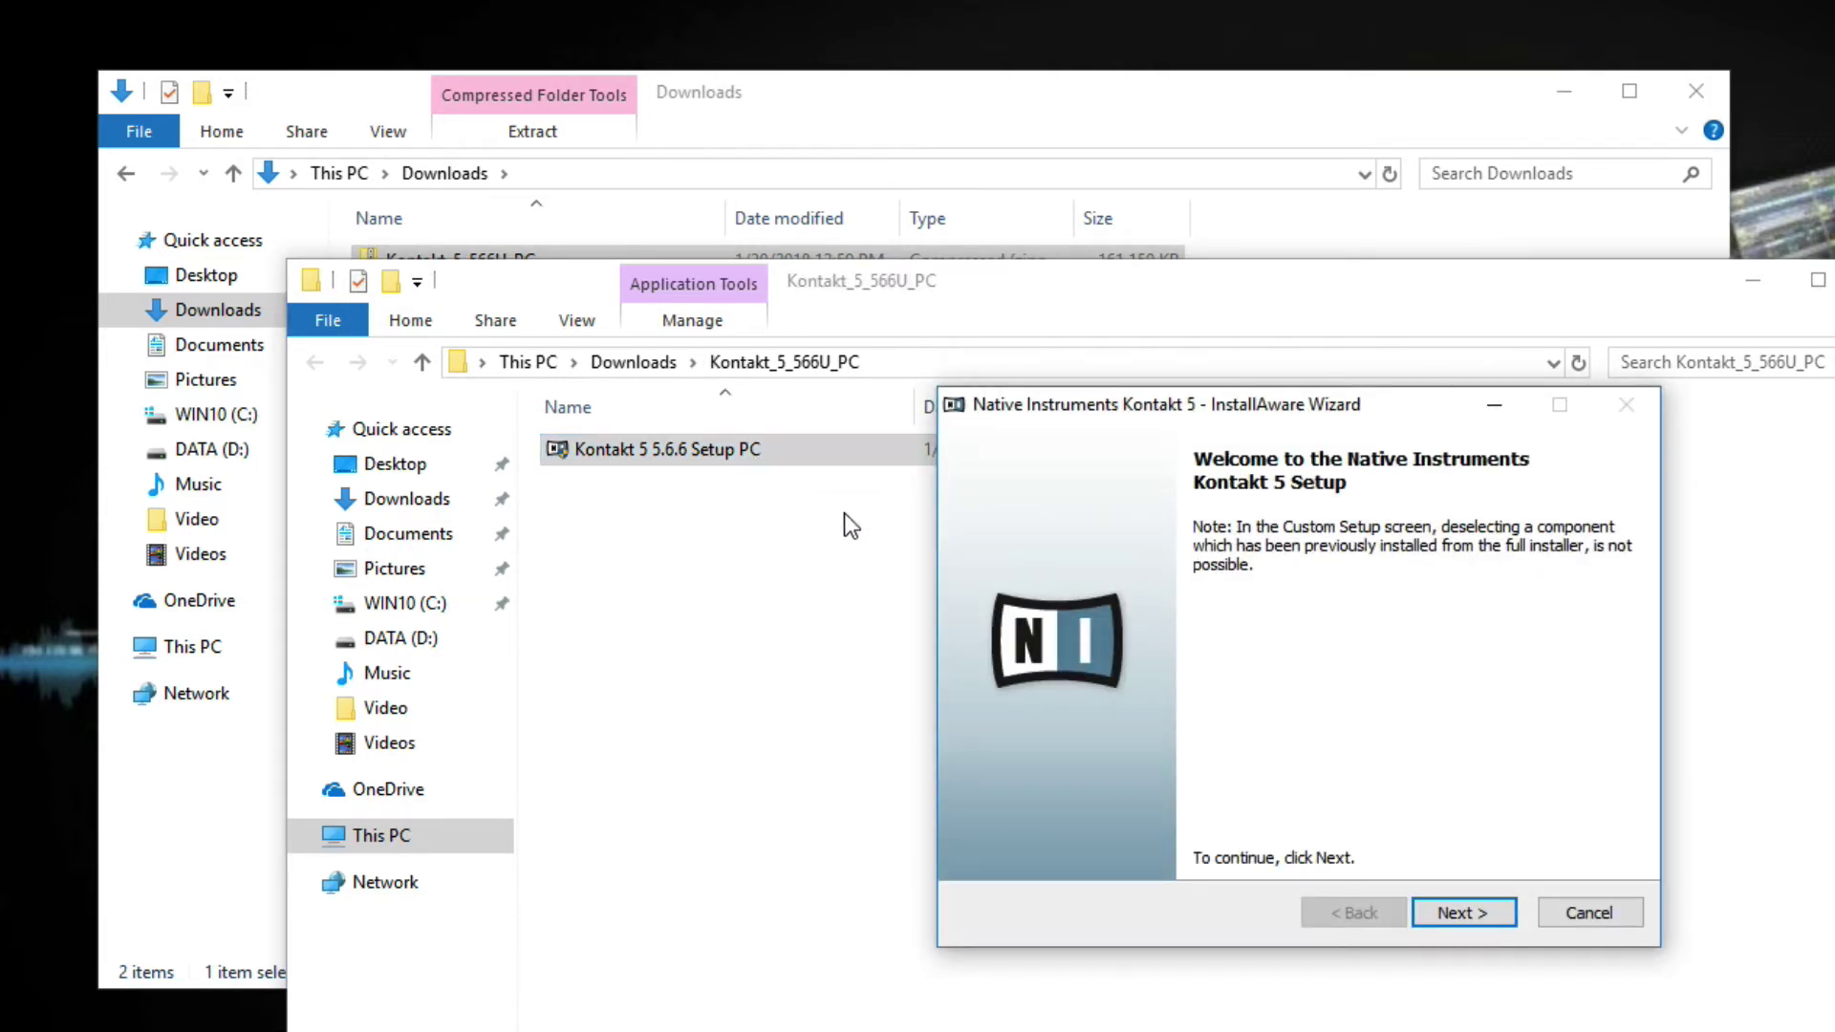
click(1495, 914)
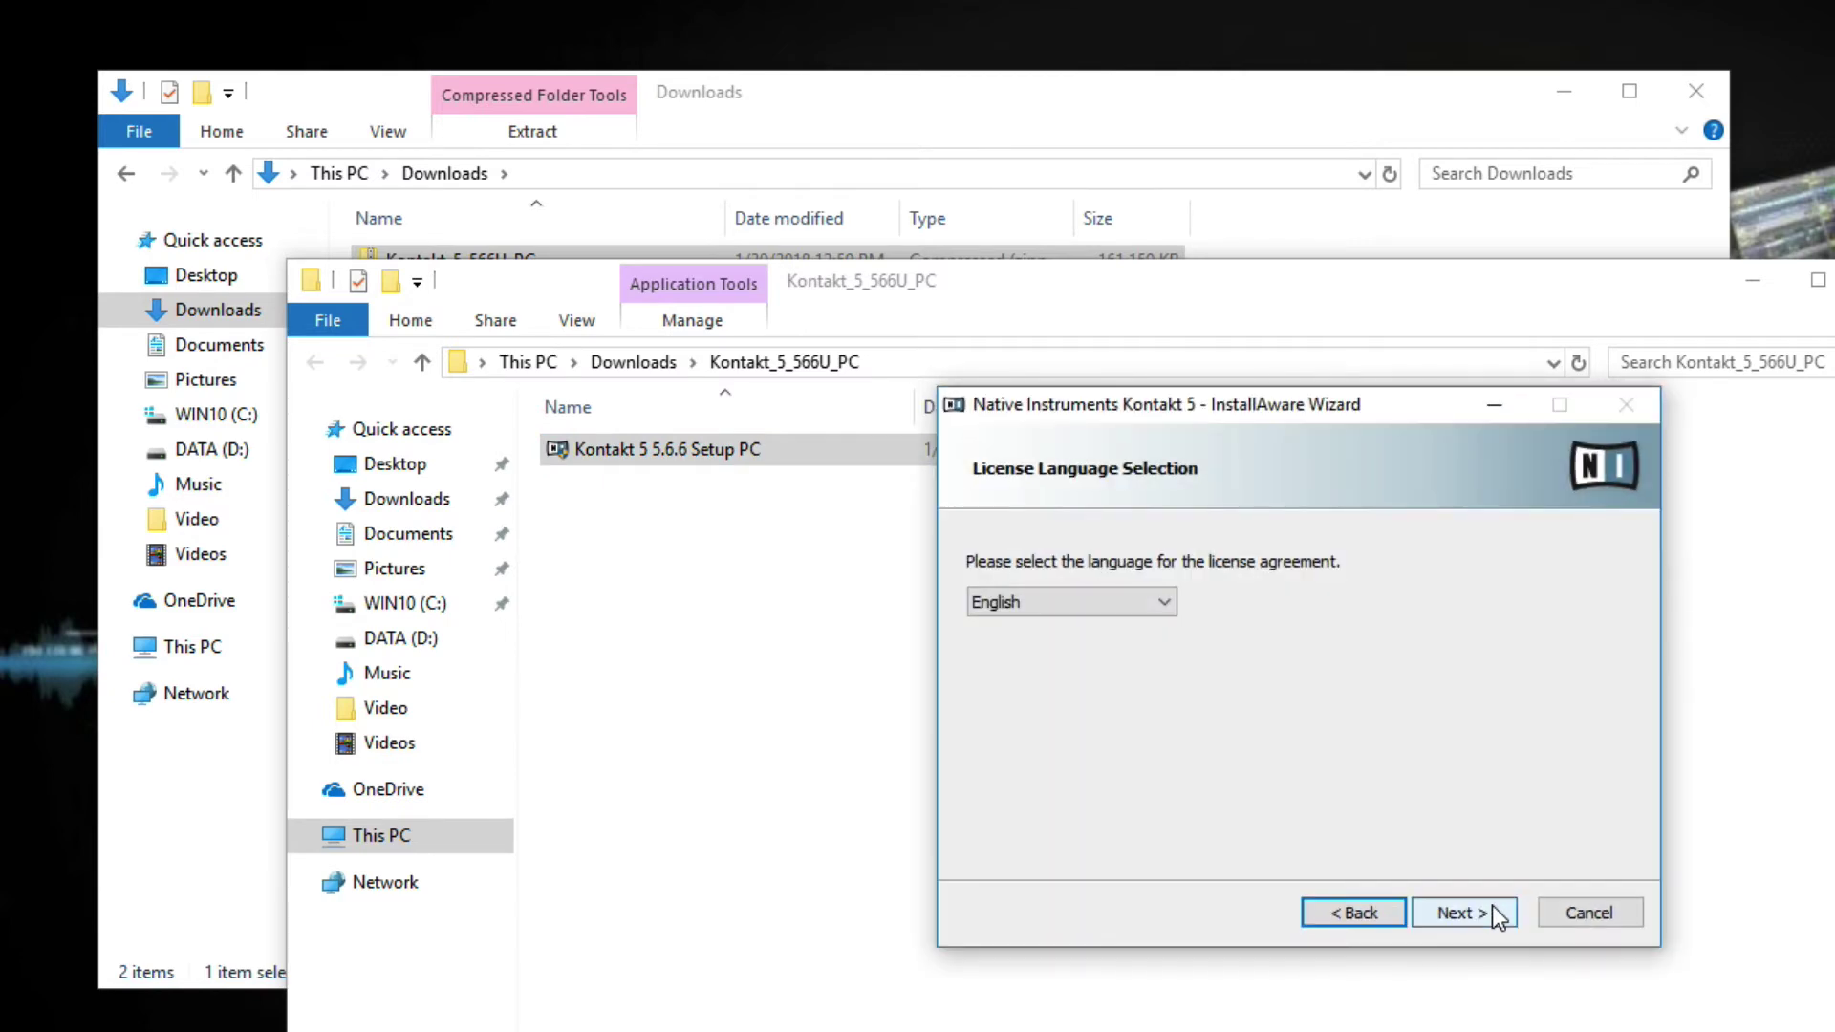
click(1495, 914)
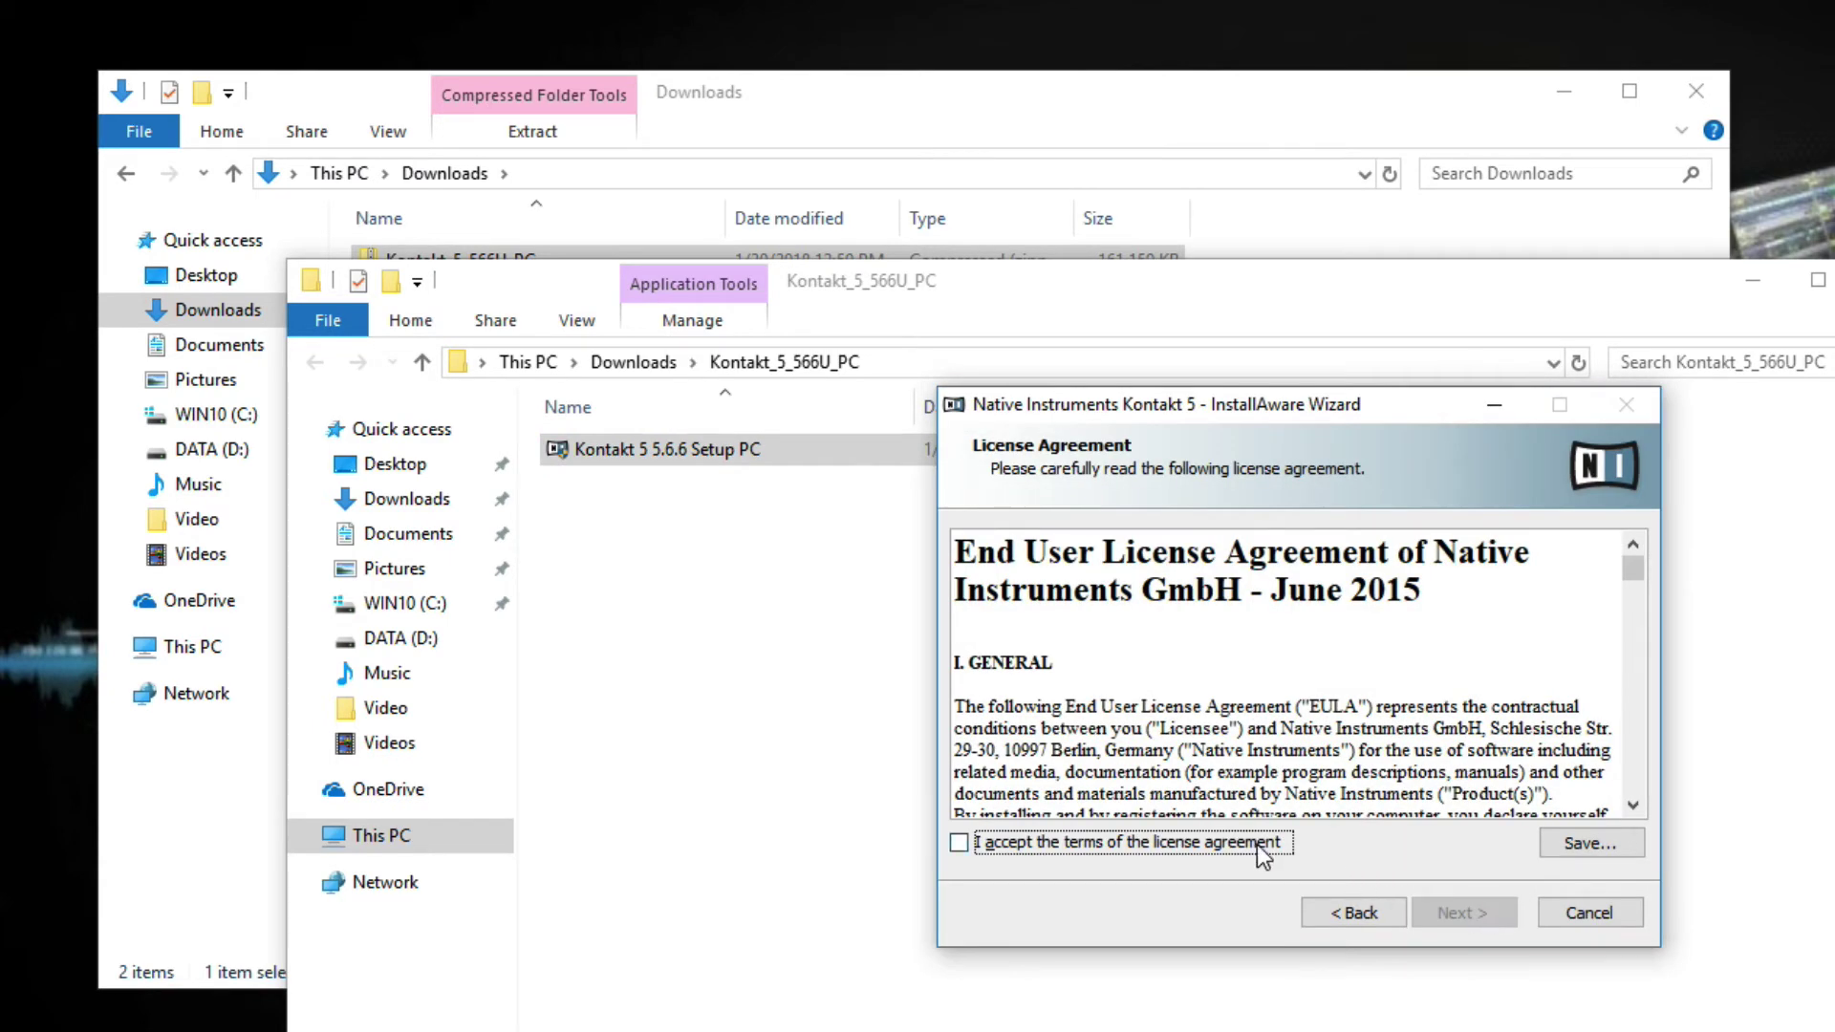
click(1258, 844)
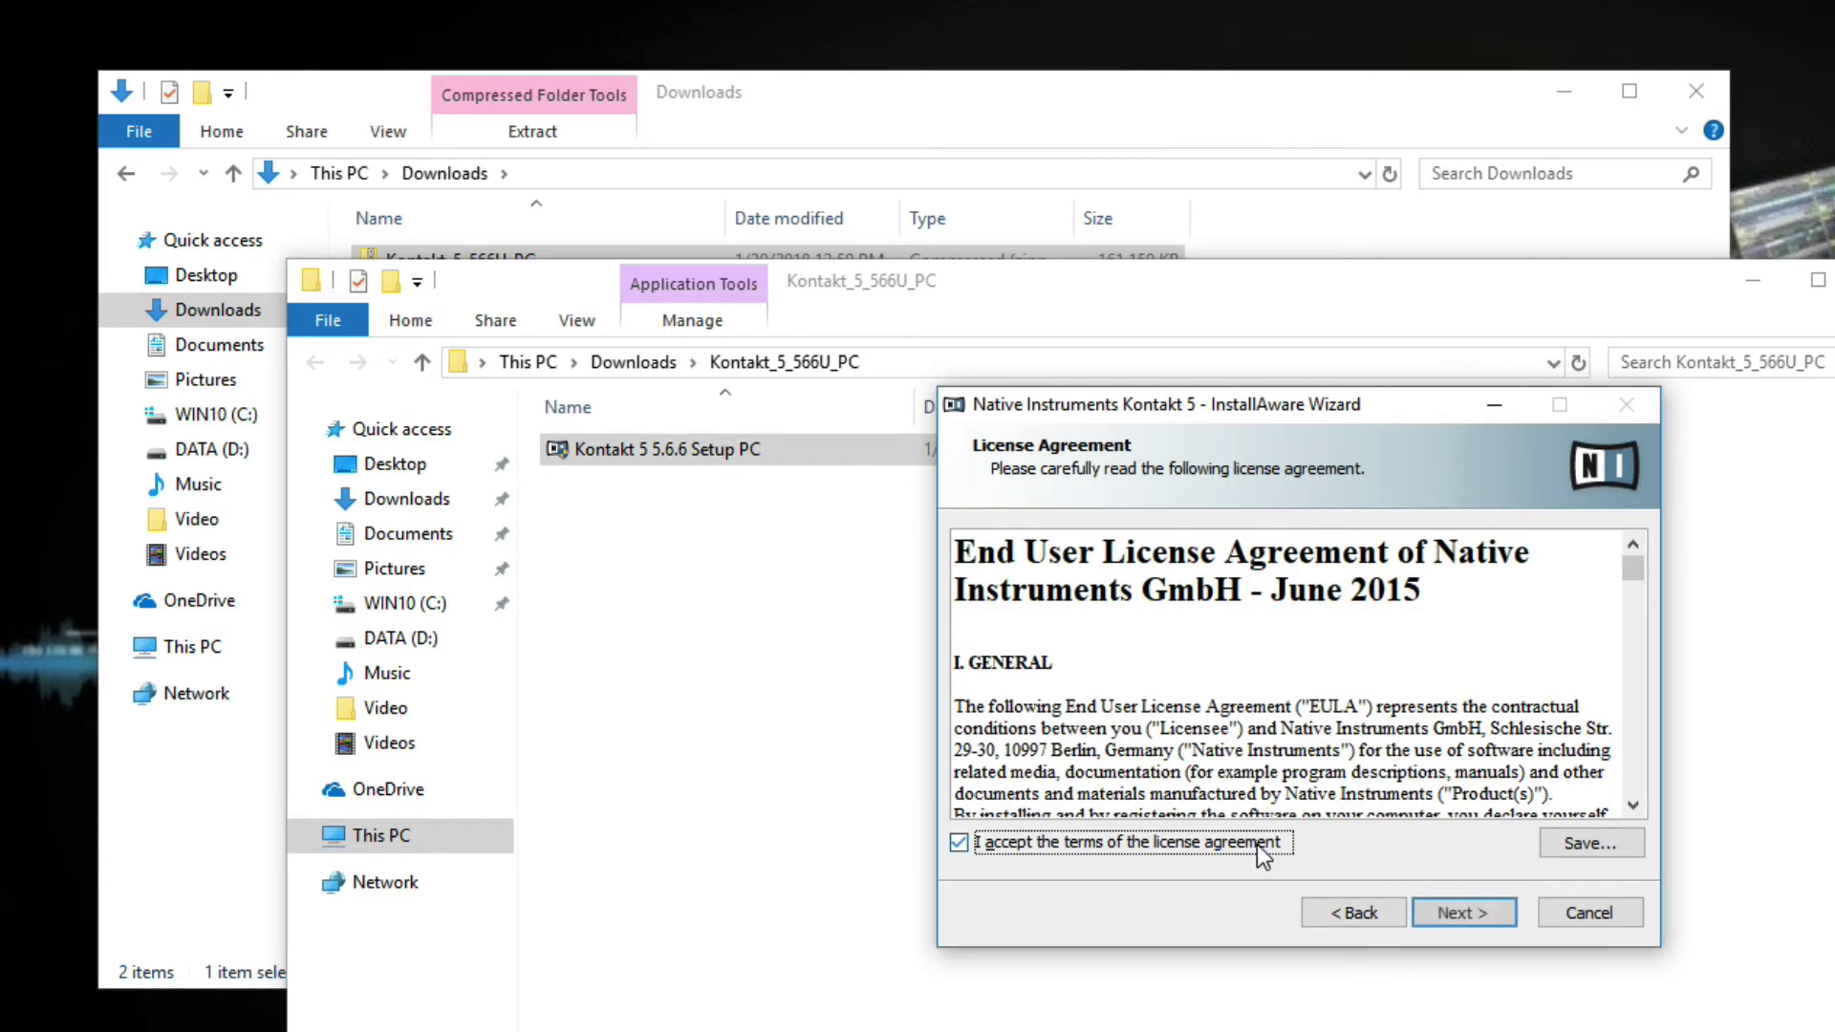
click(1470, 913)
click(1469, 914)
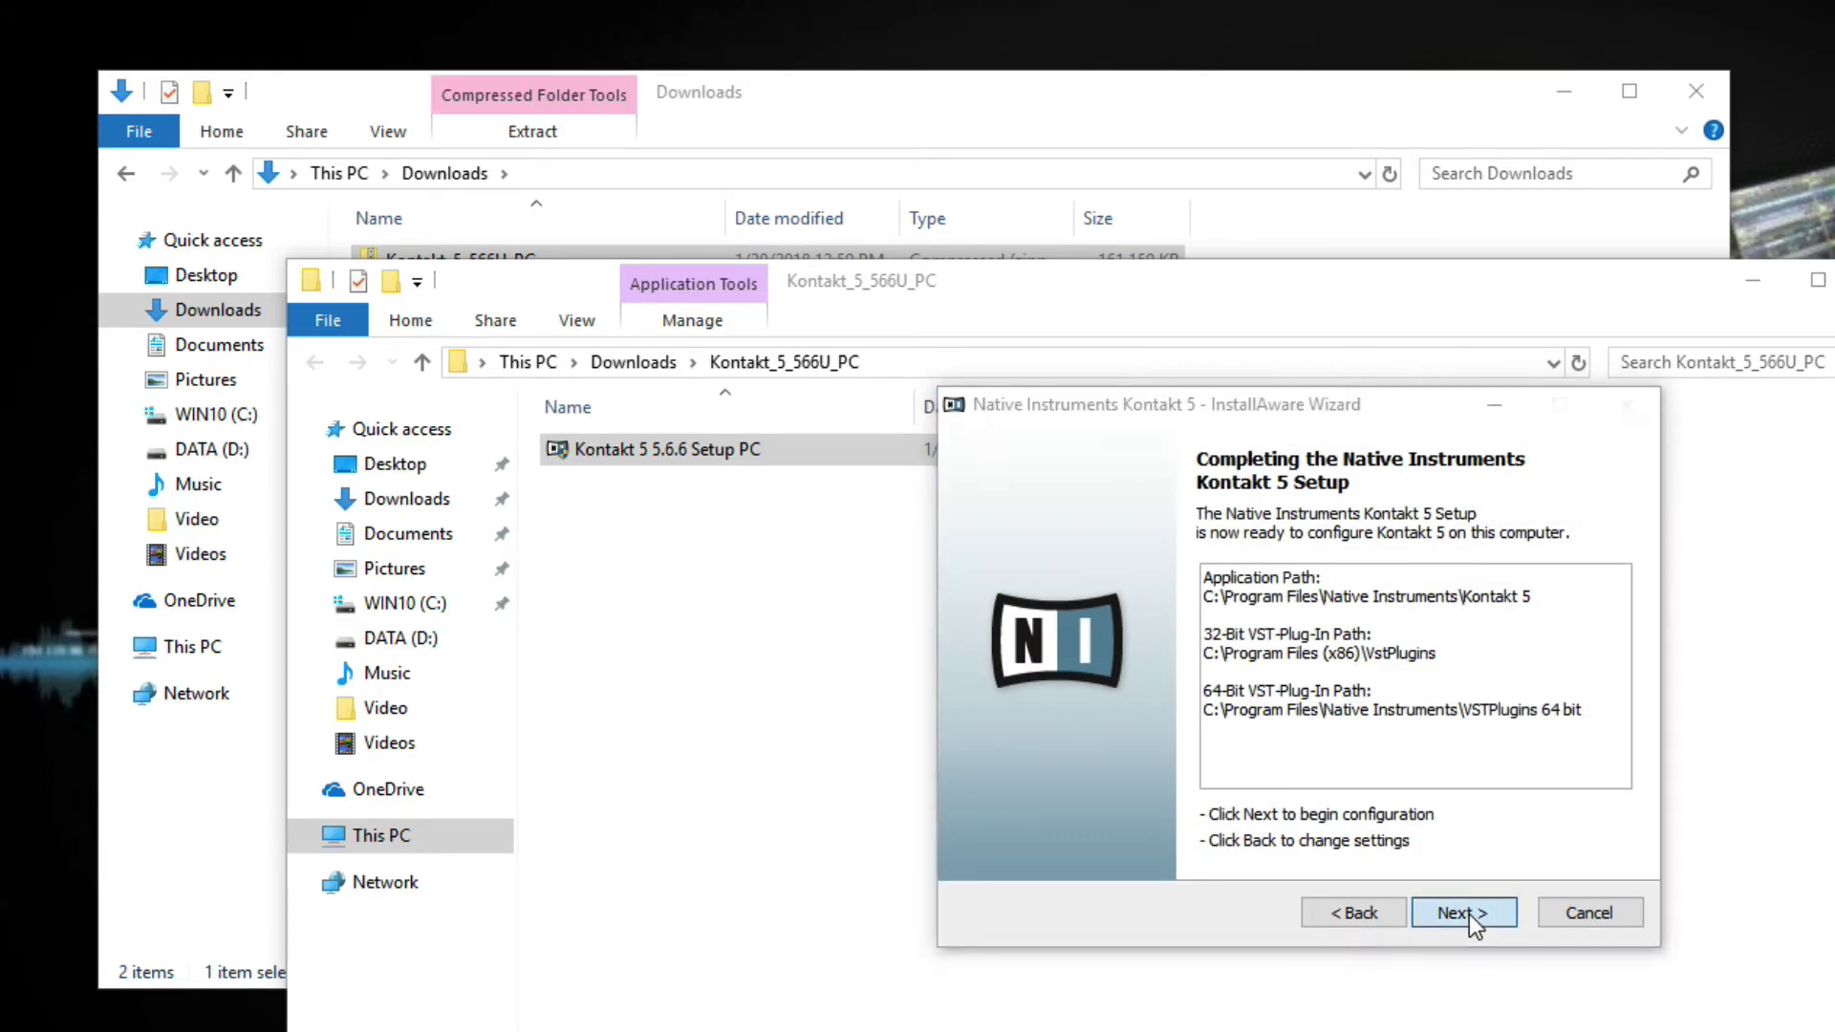
click(1470, 914)
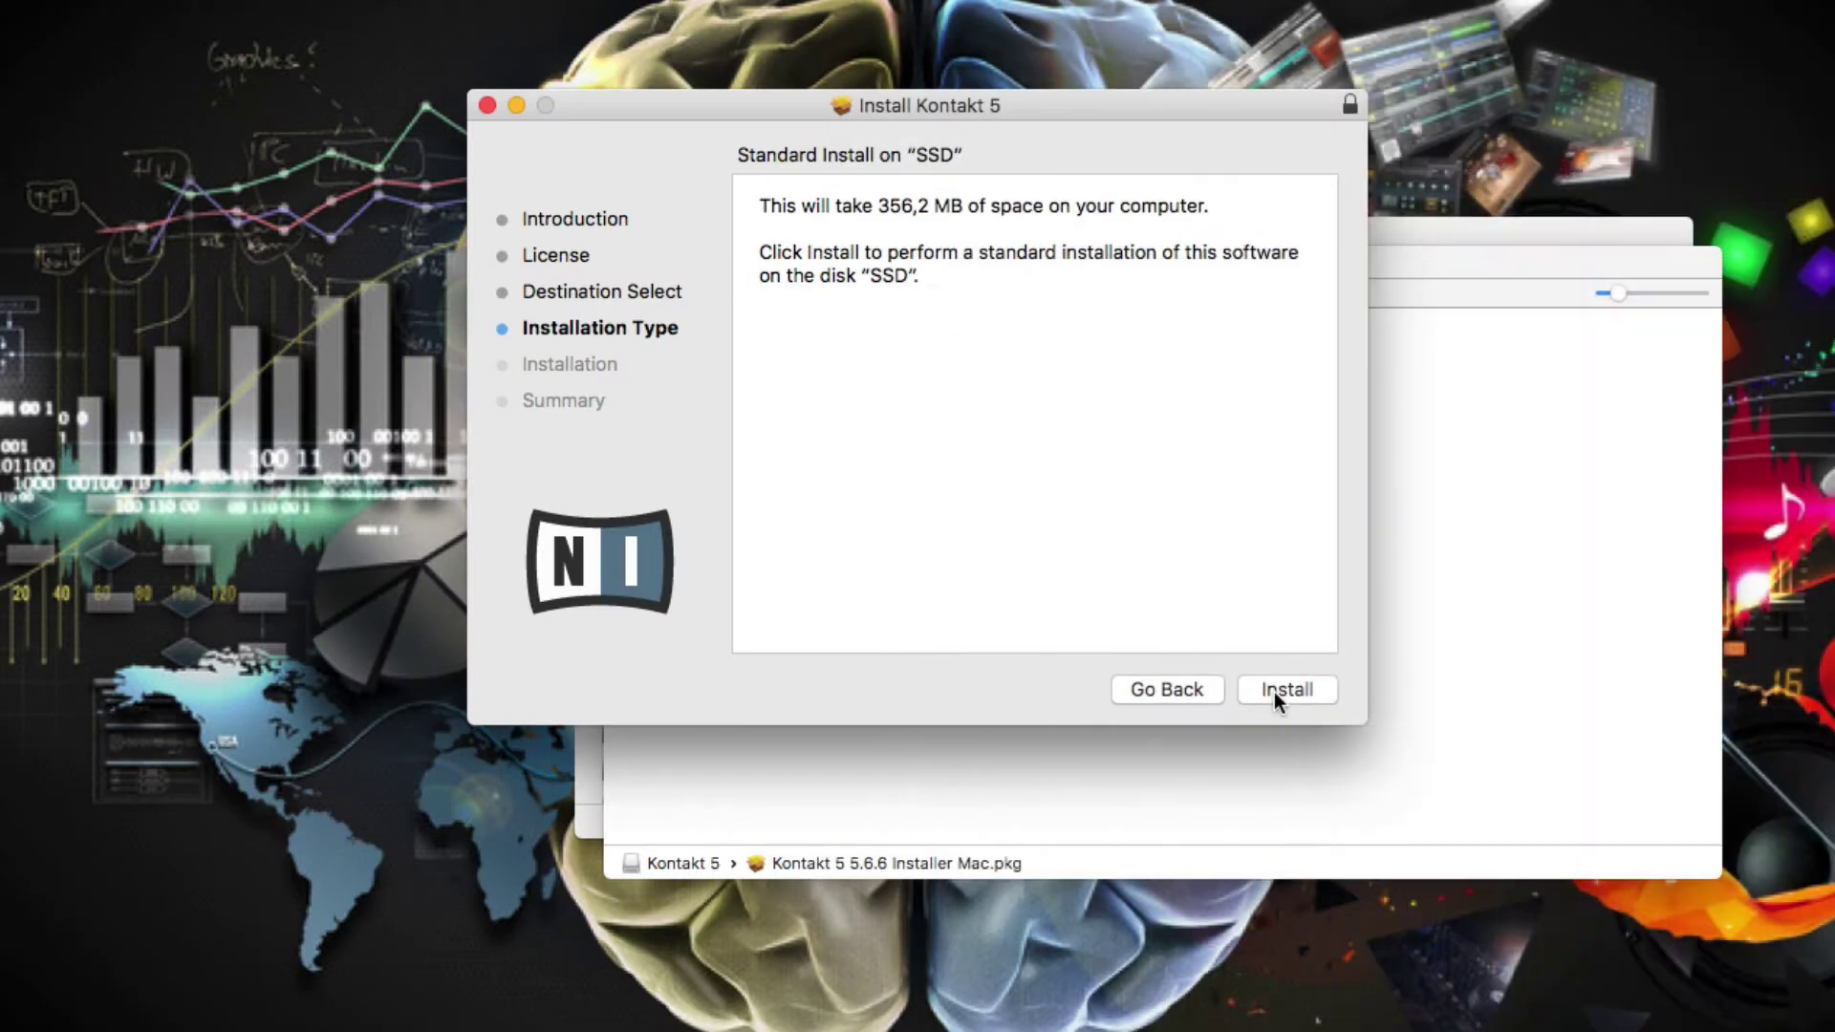
Run the Standard Install on SSD, authorized with the account password, then close the installer
click(1275, 692)
text(••••••••••)
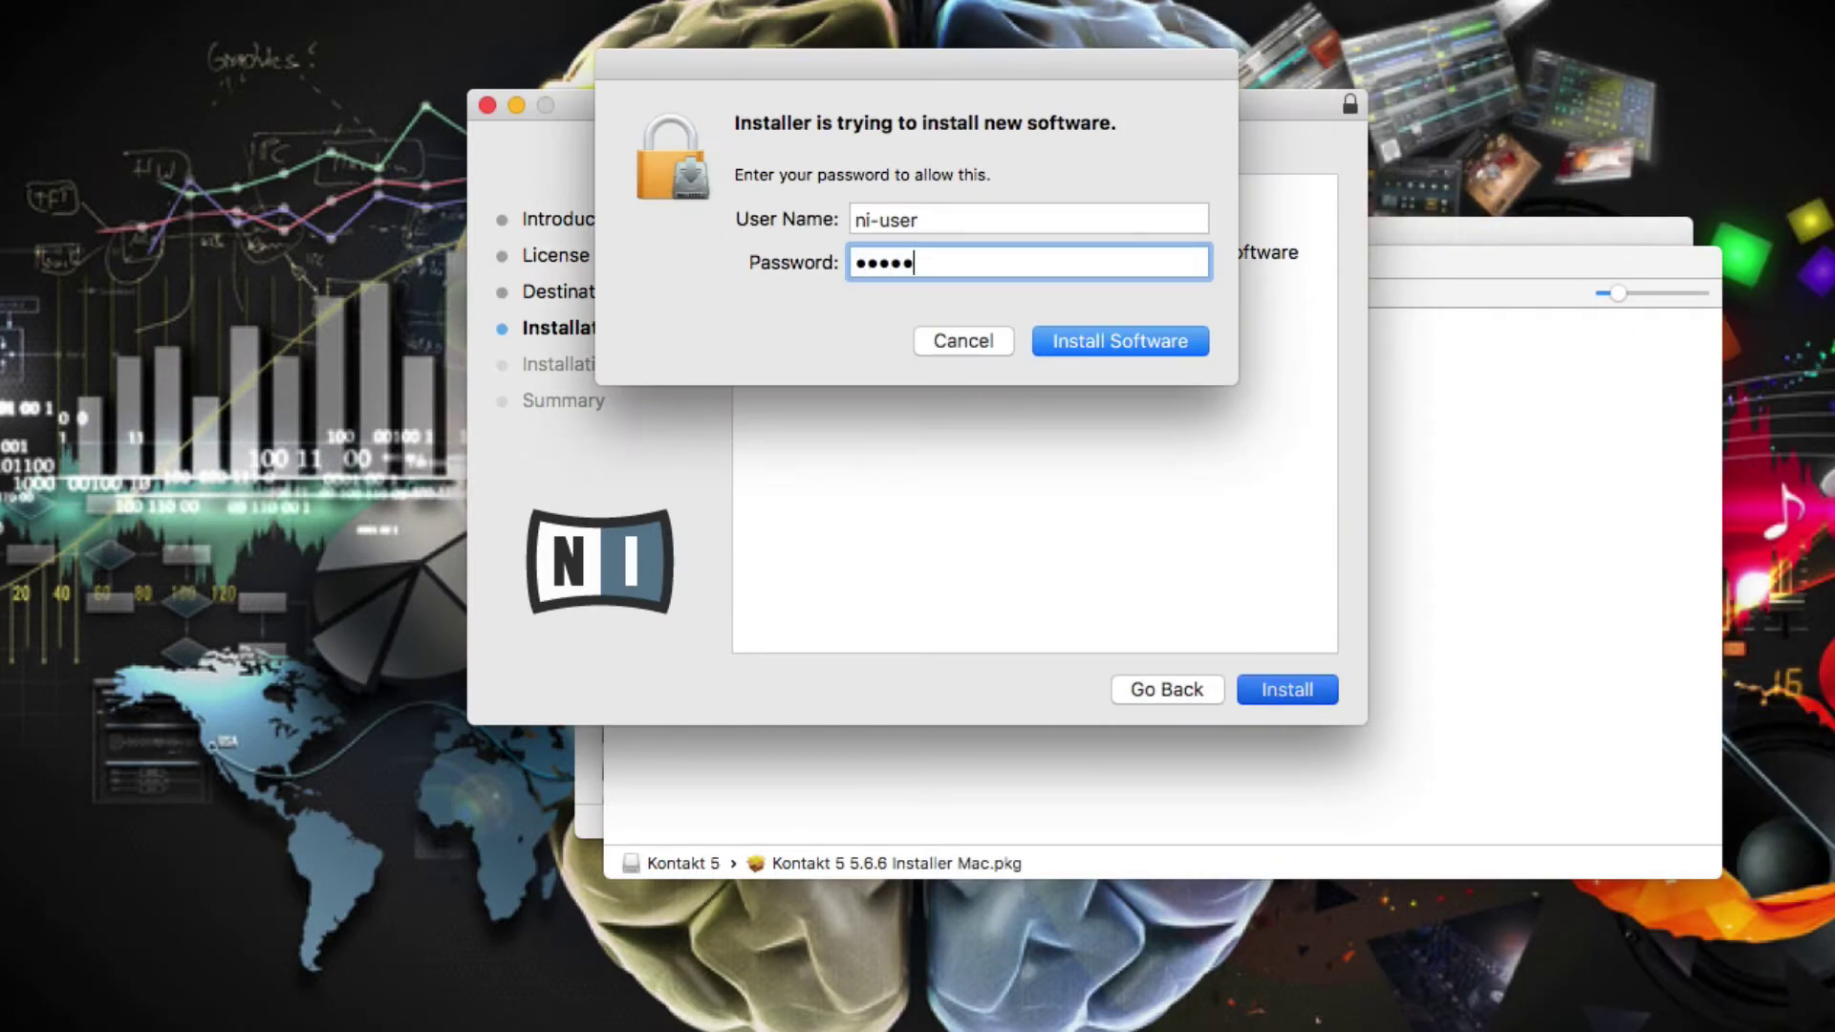
click(1118, 335)
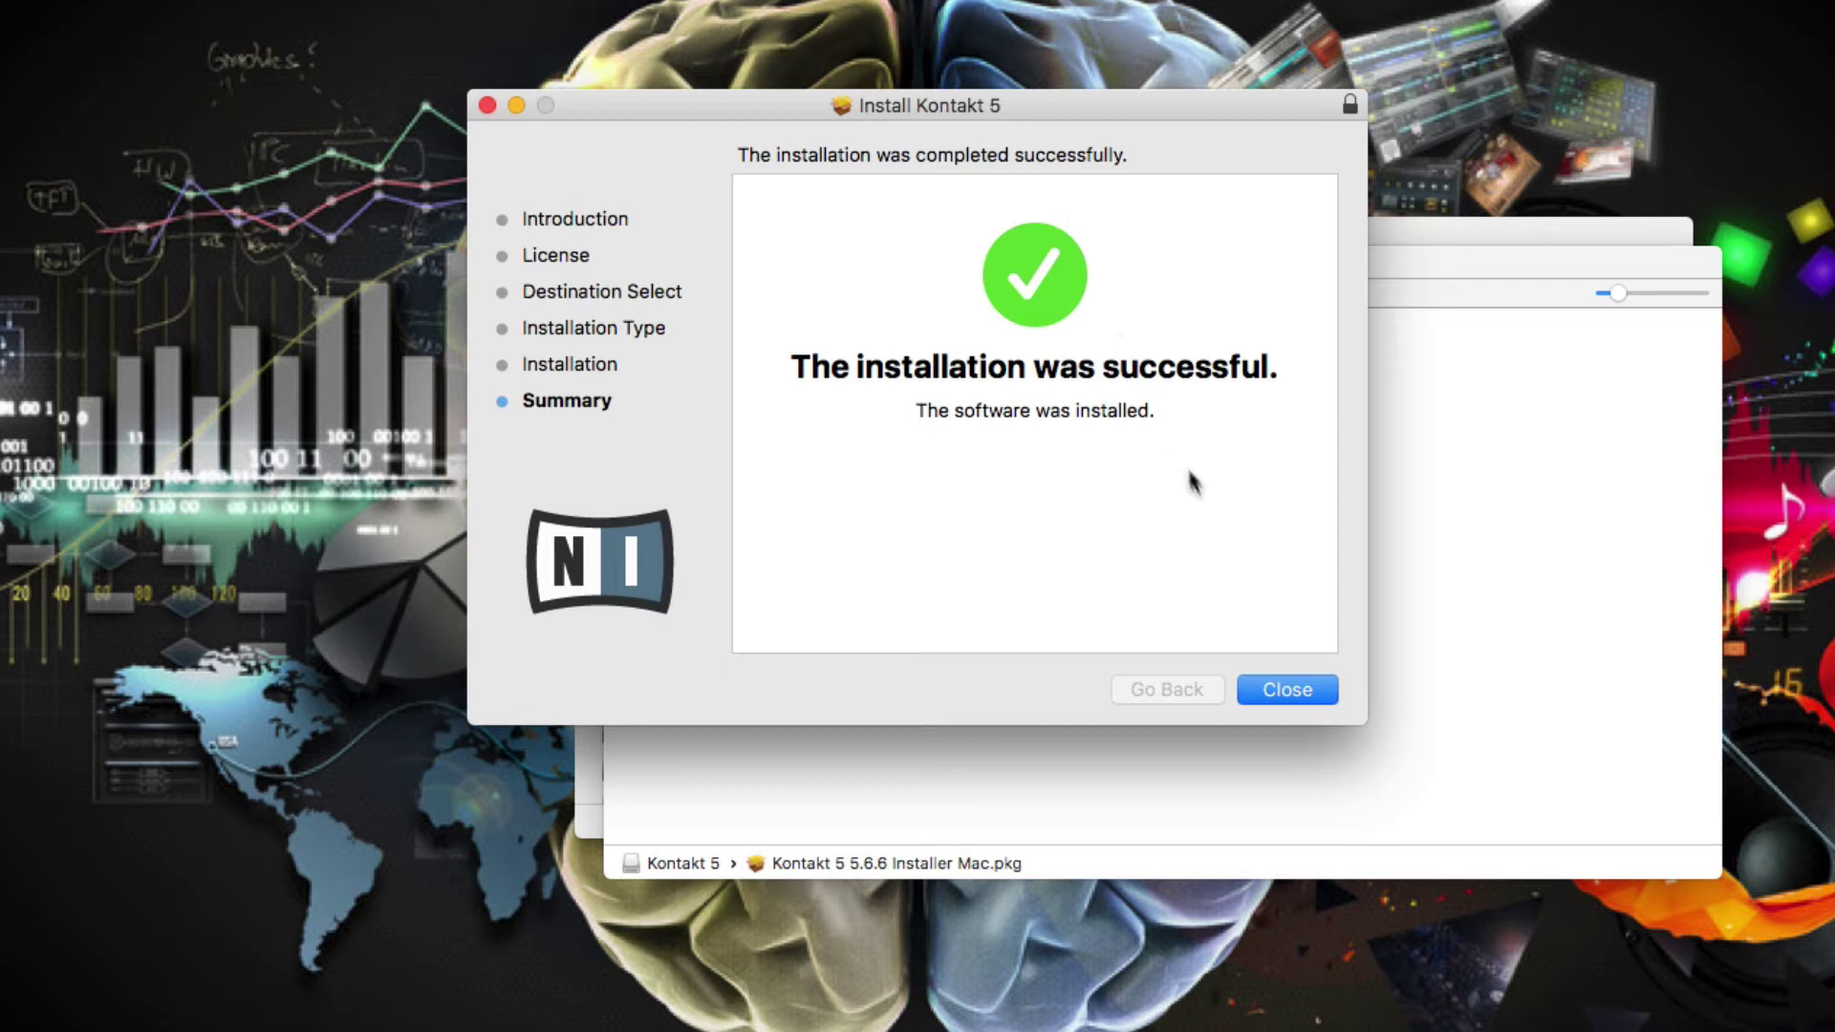
click(1287, 690)
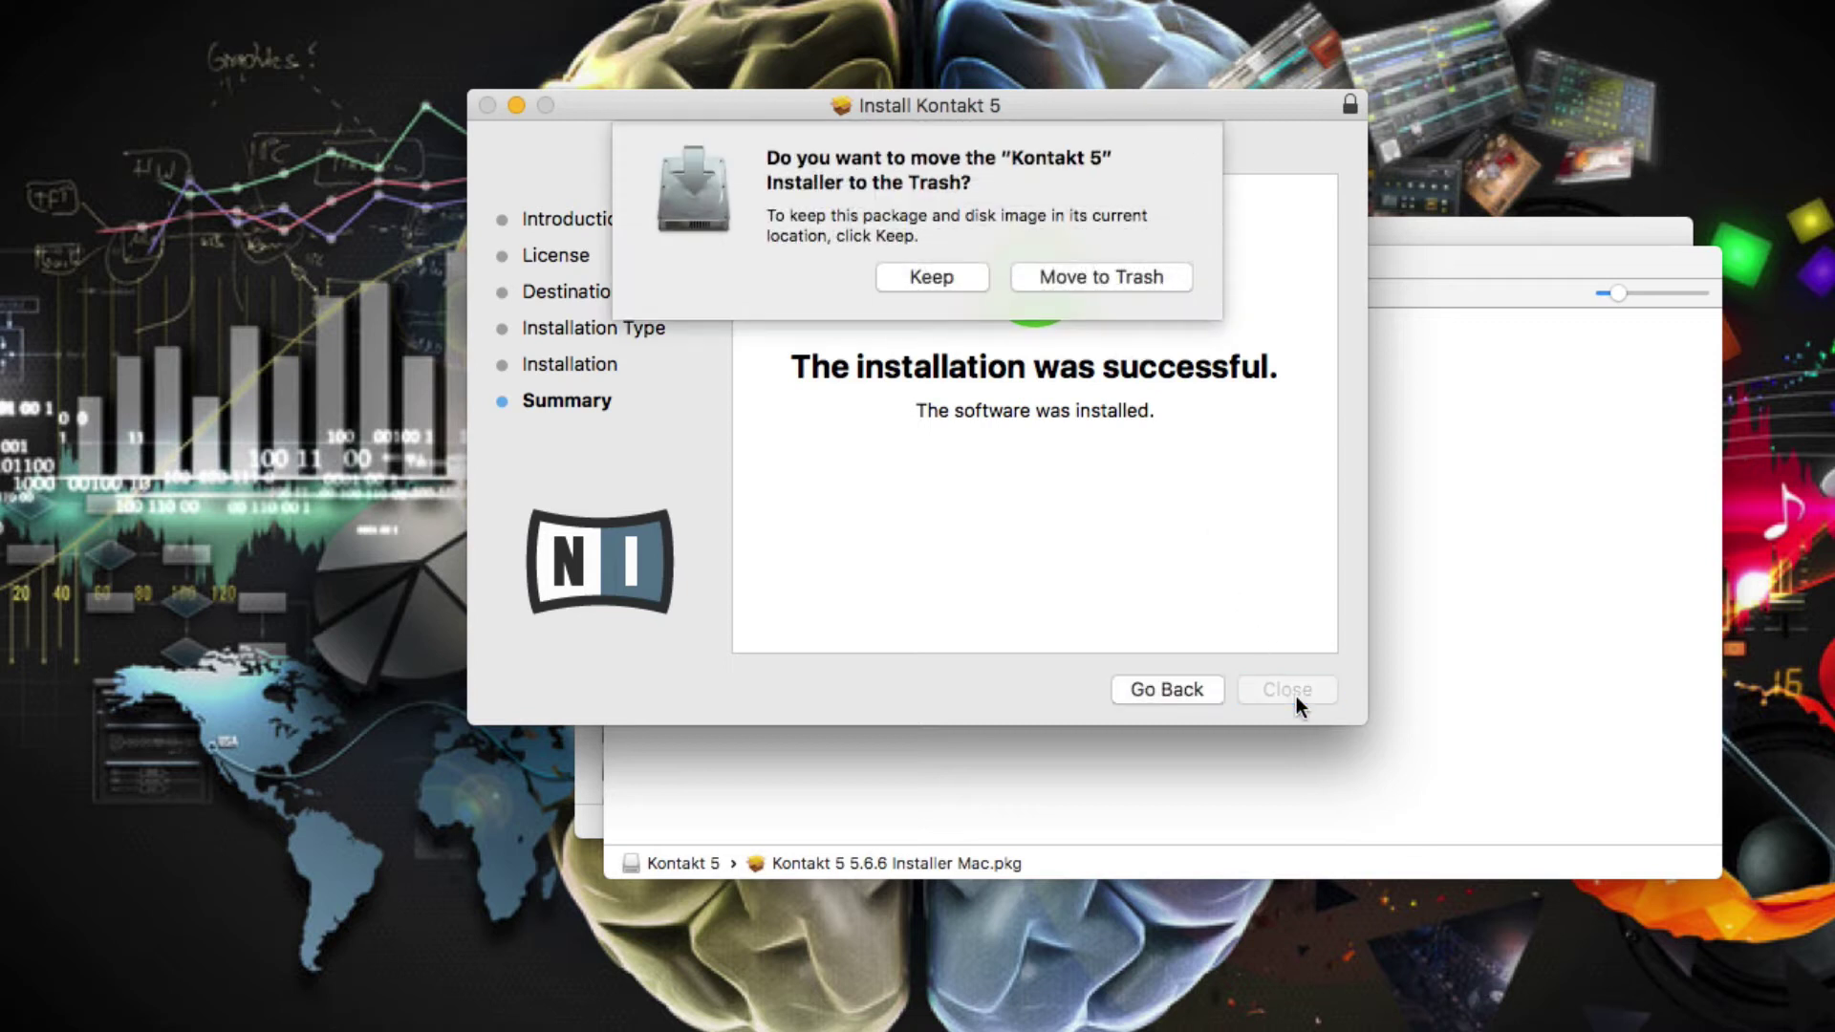
click(1112, 279)
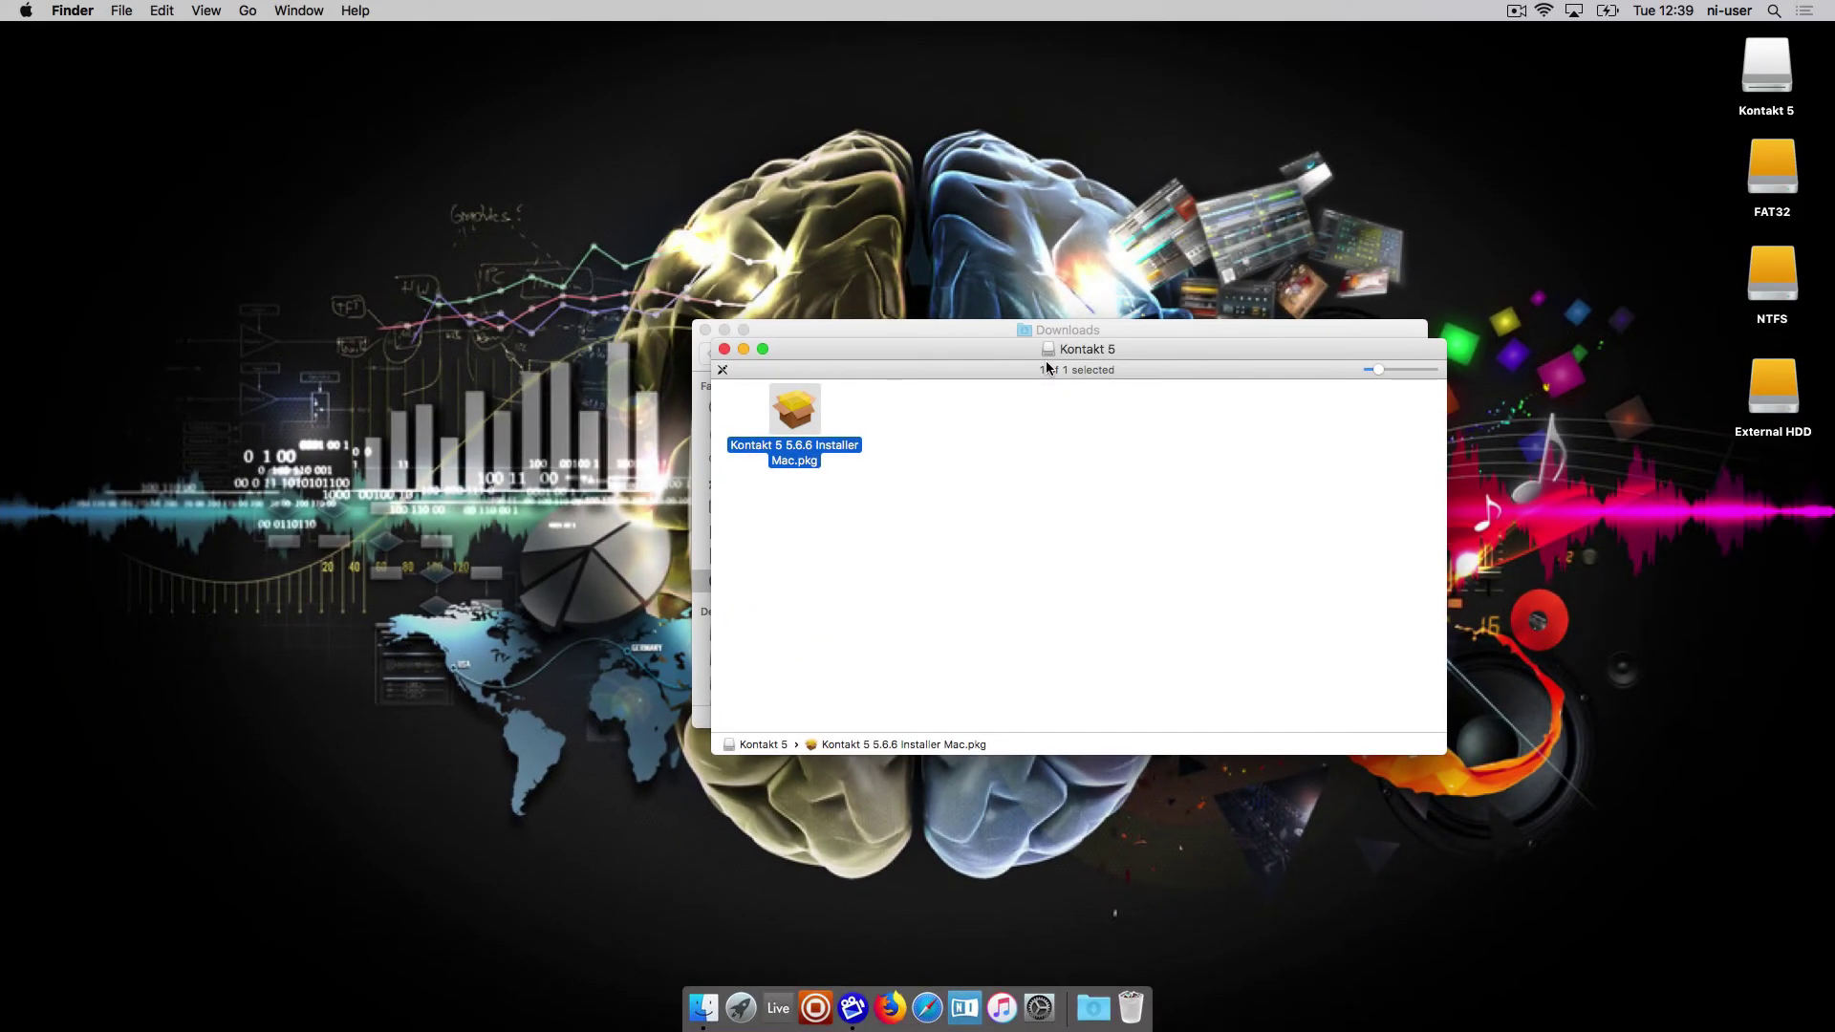
Launch Kontakt 5 by searching 'kontakt' in Spotlight
click(1773, 12)
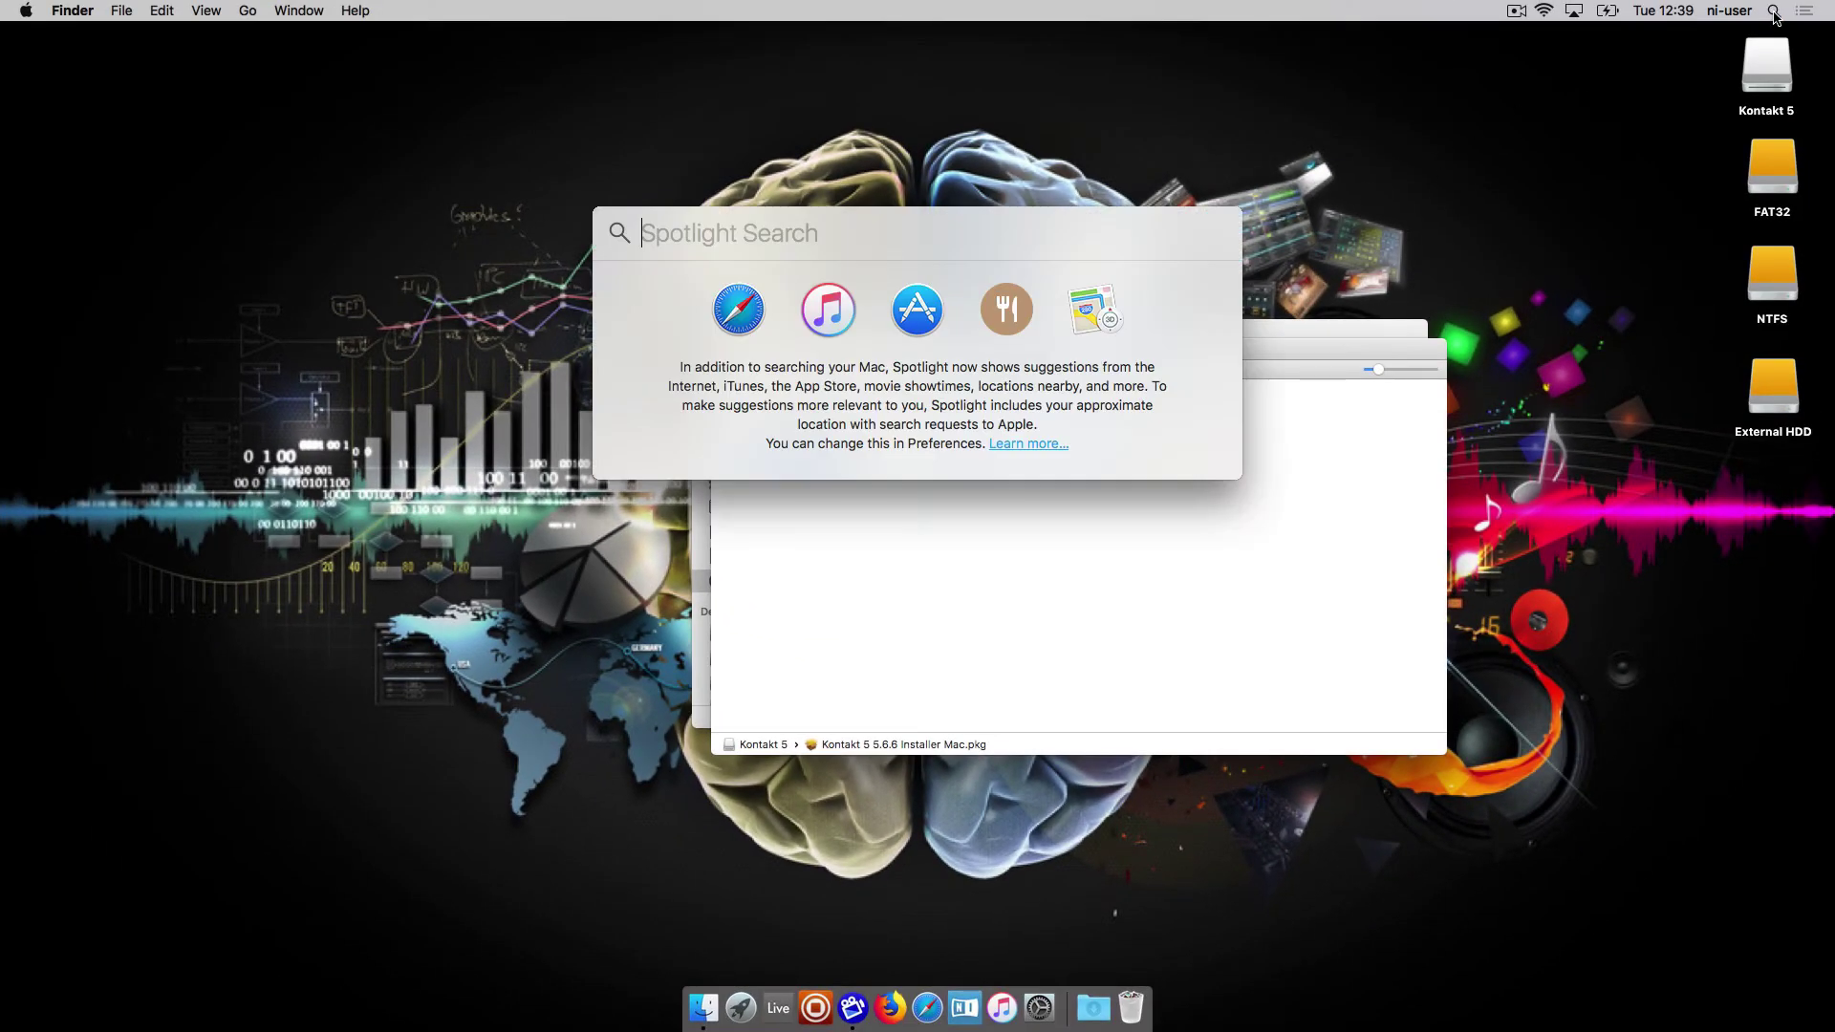
text(kontakt)
key(Return)
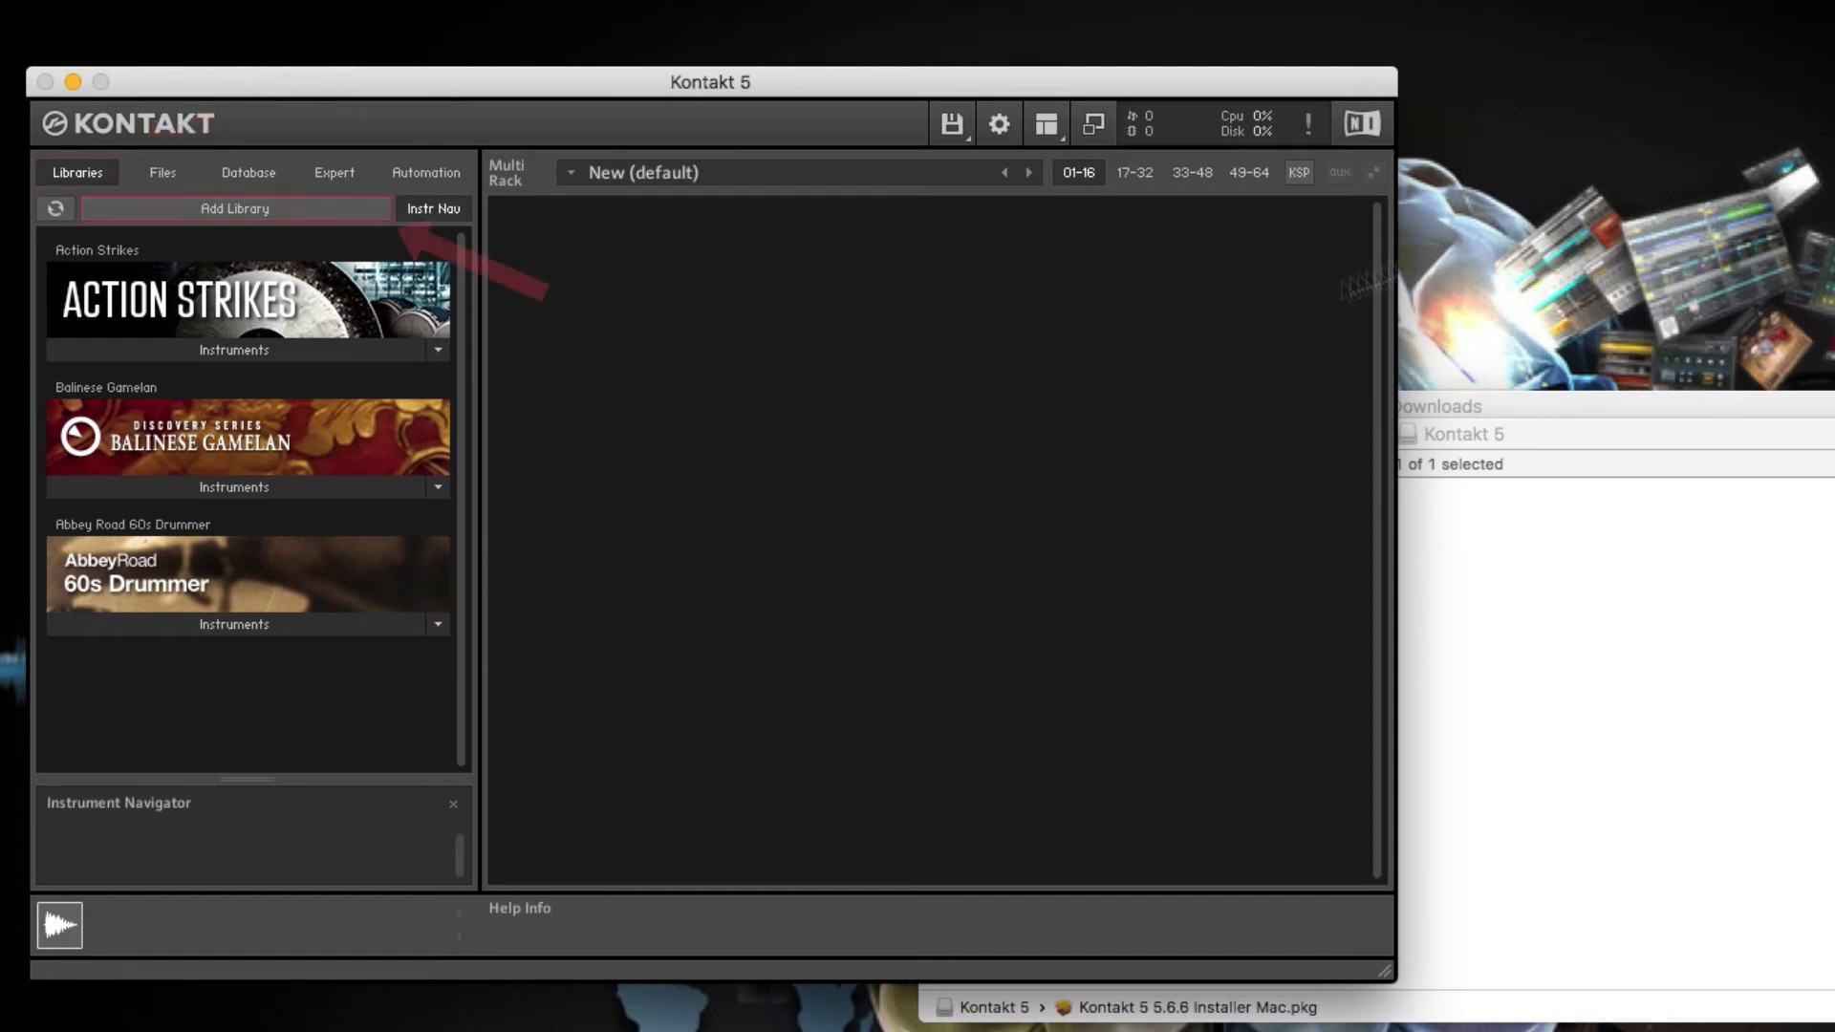
Add External HDD > NI Libraries > Alicias Keys Library as a library, authorizing with the admin password
click(317, 210)
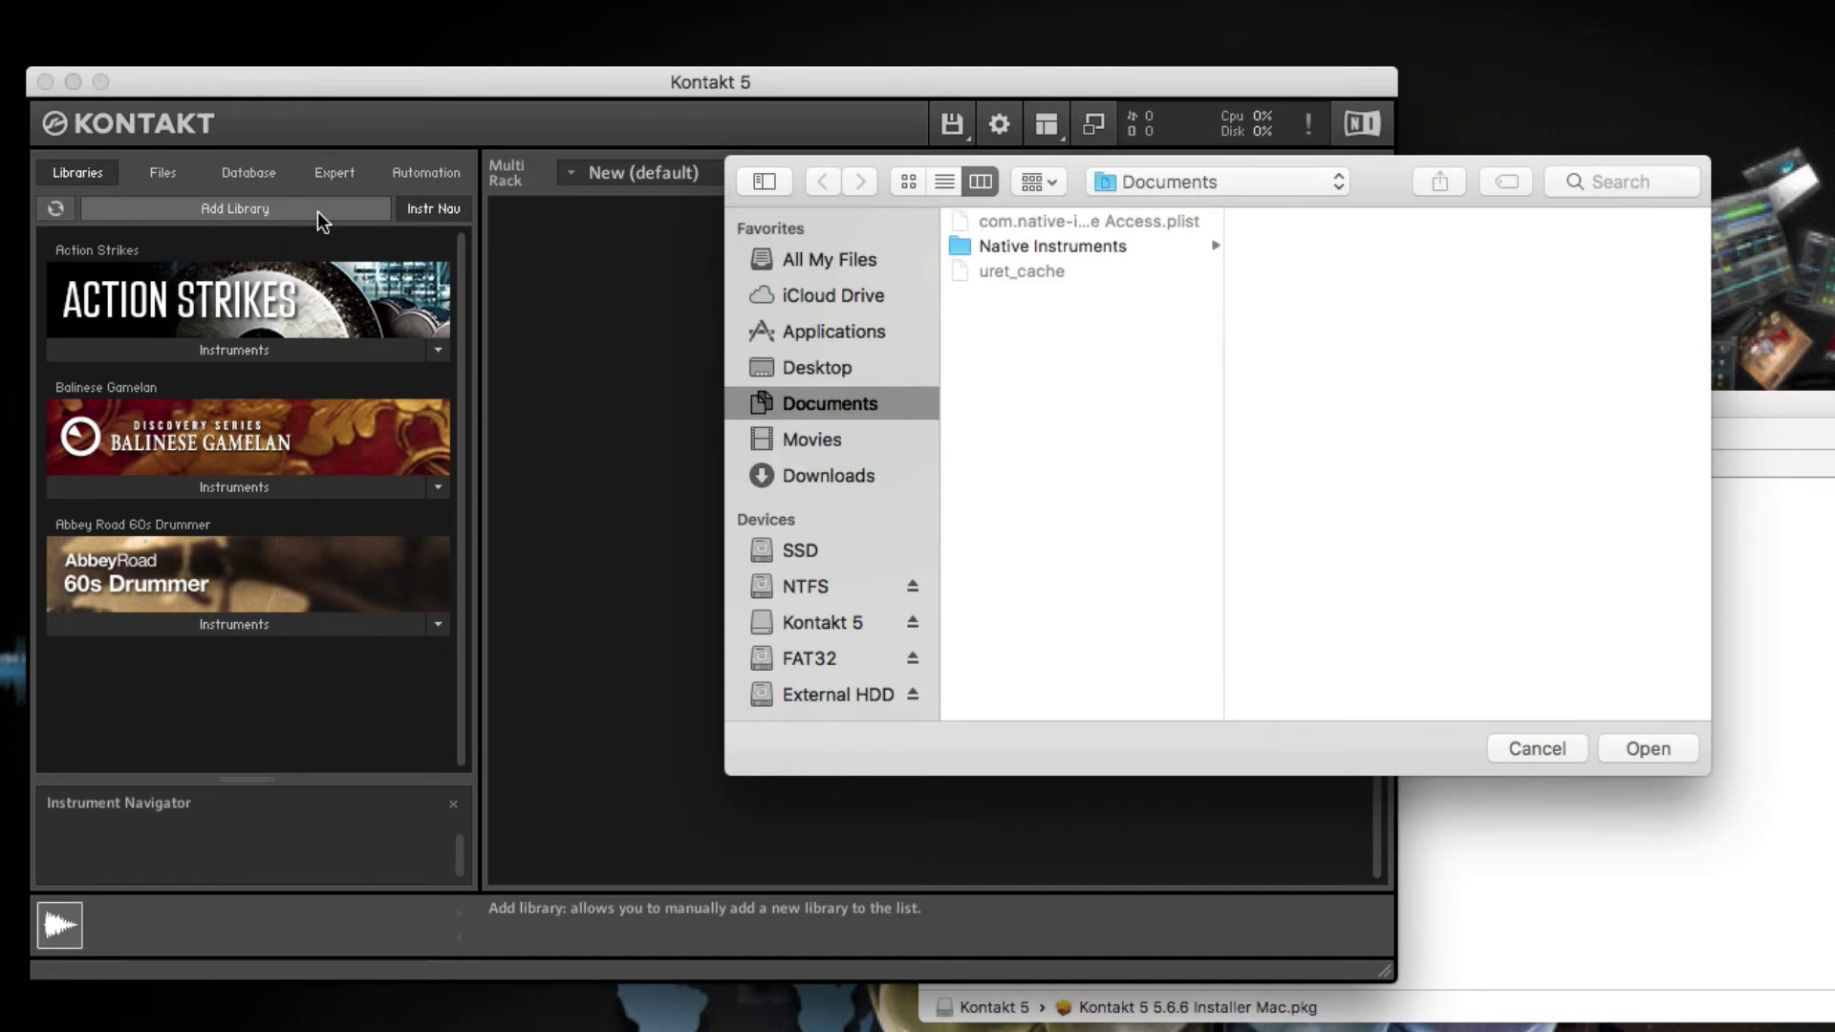
click(812, 699)
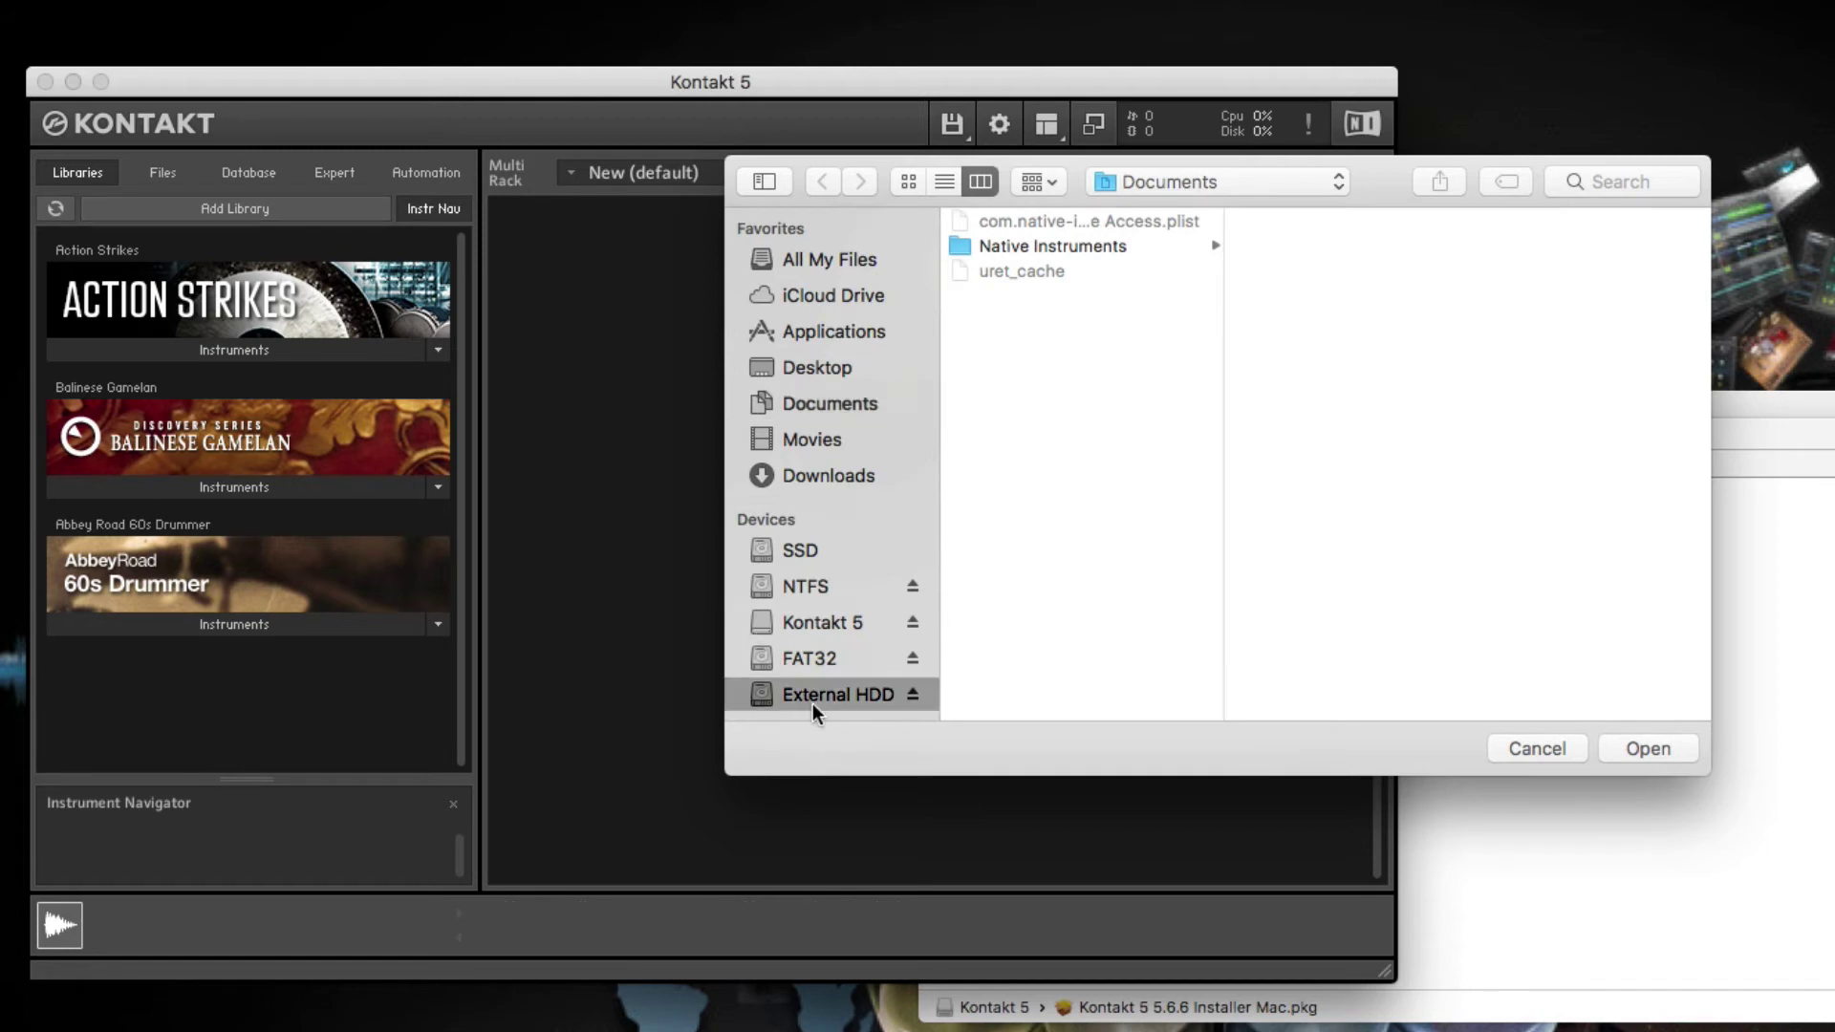
click(1036, 222)
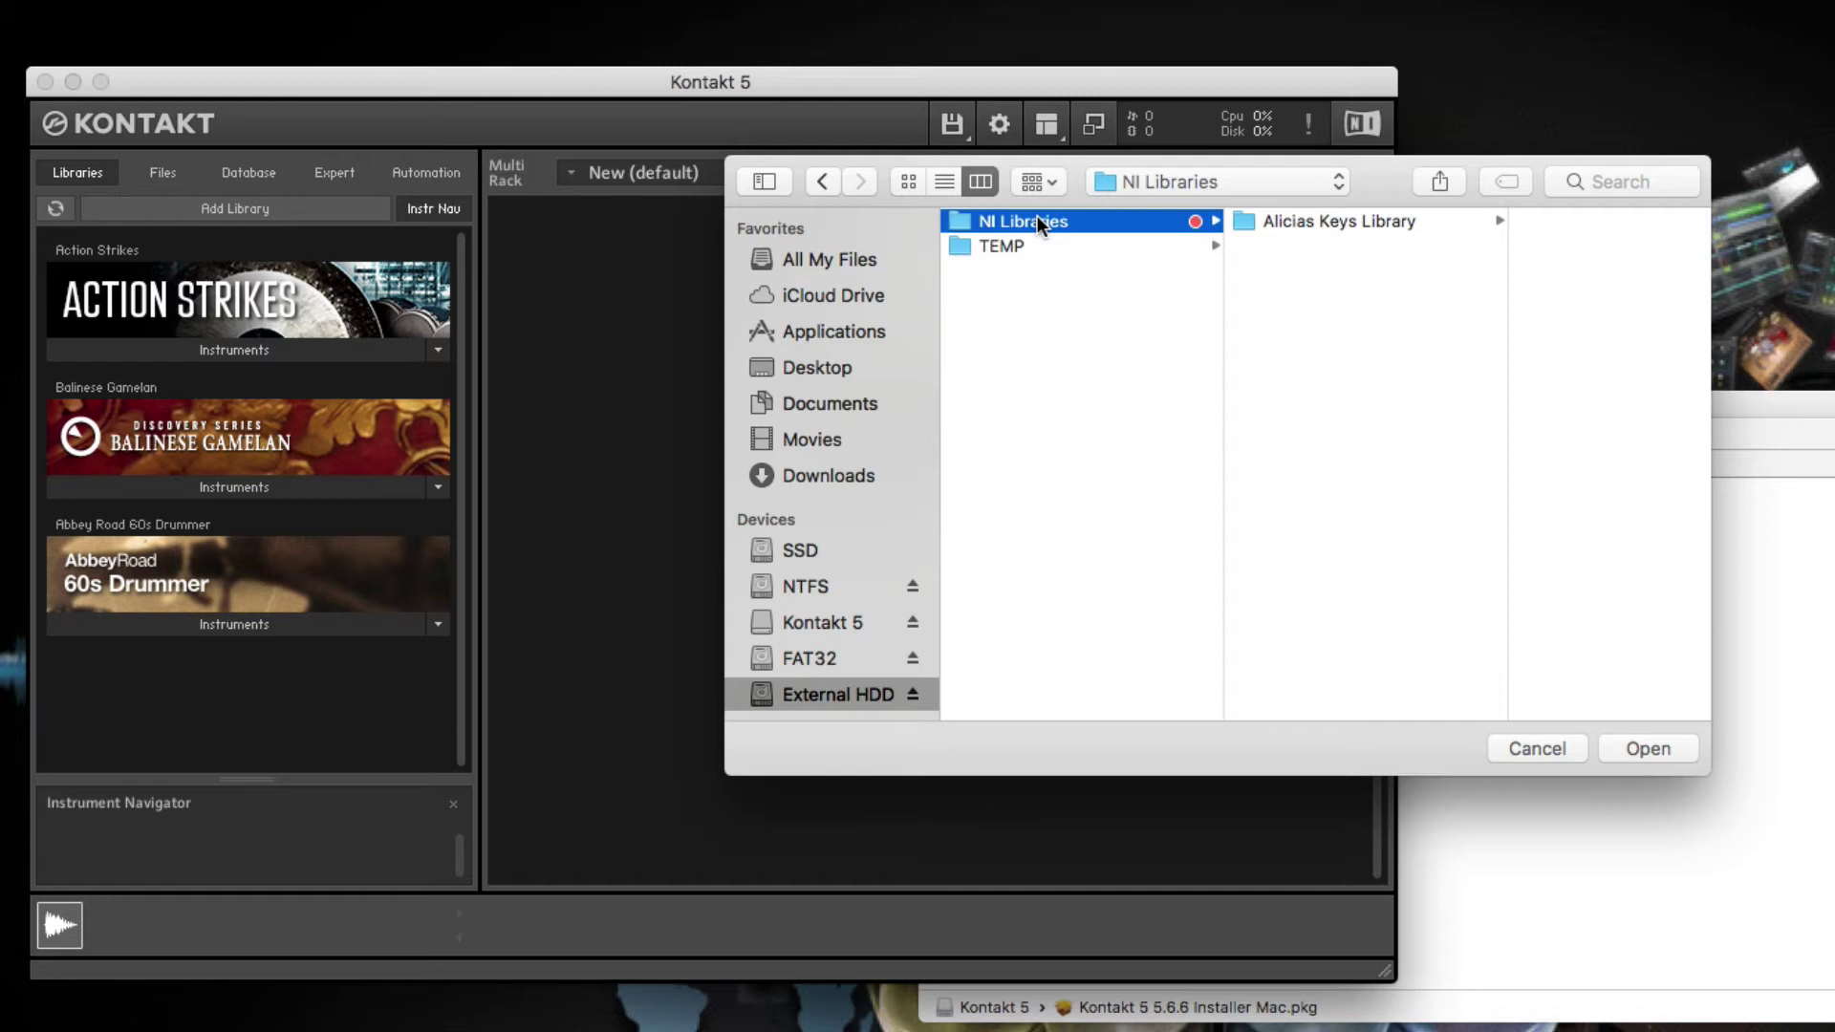
click(1335, 223)
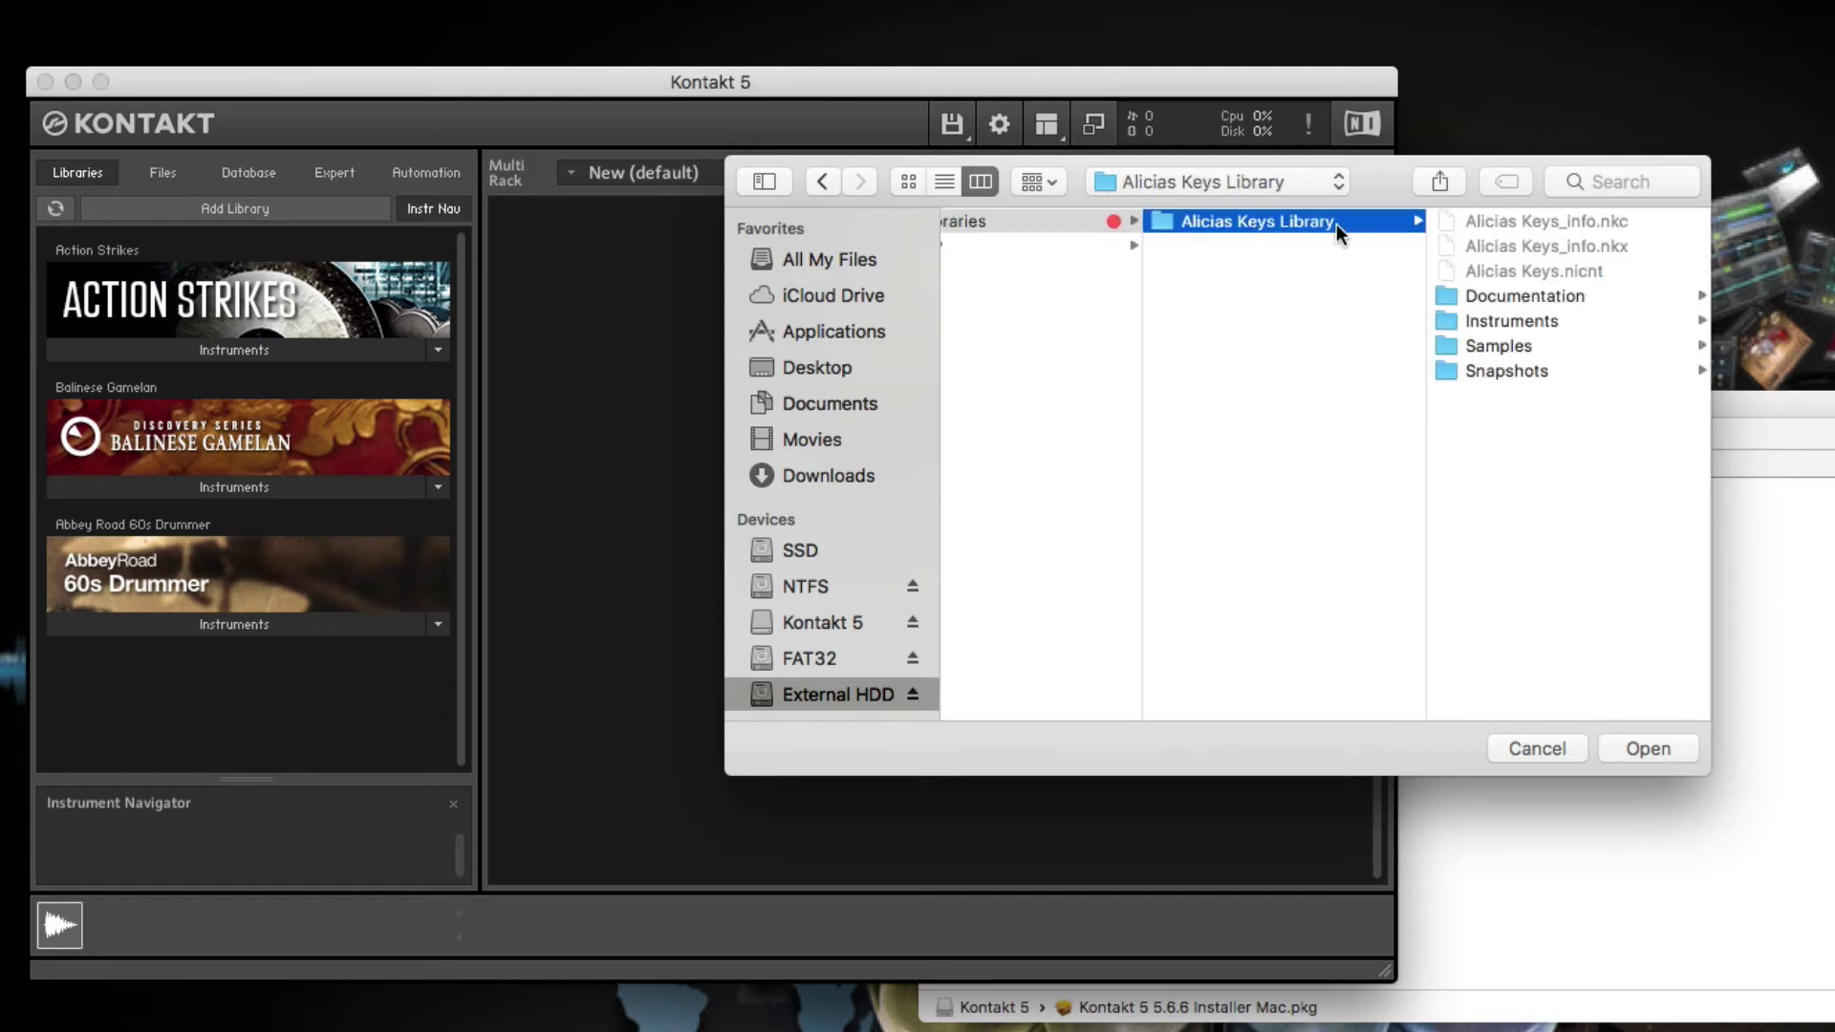
click(1659, 750)
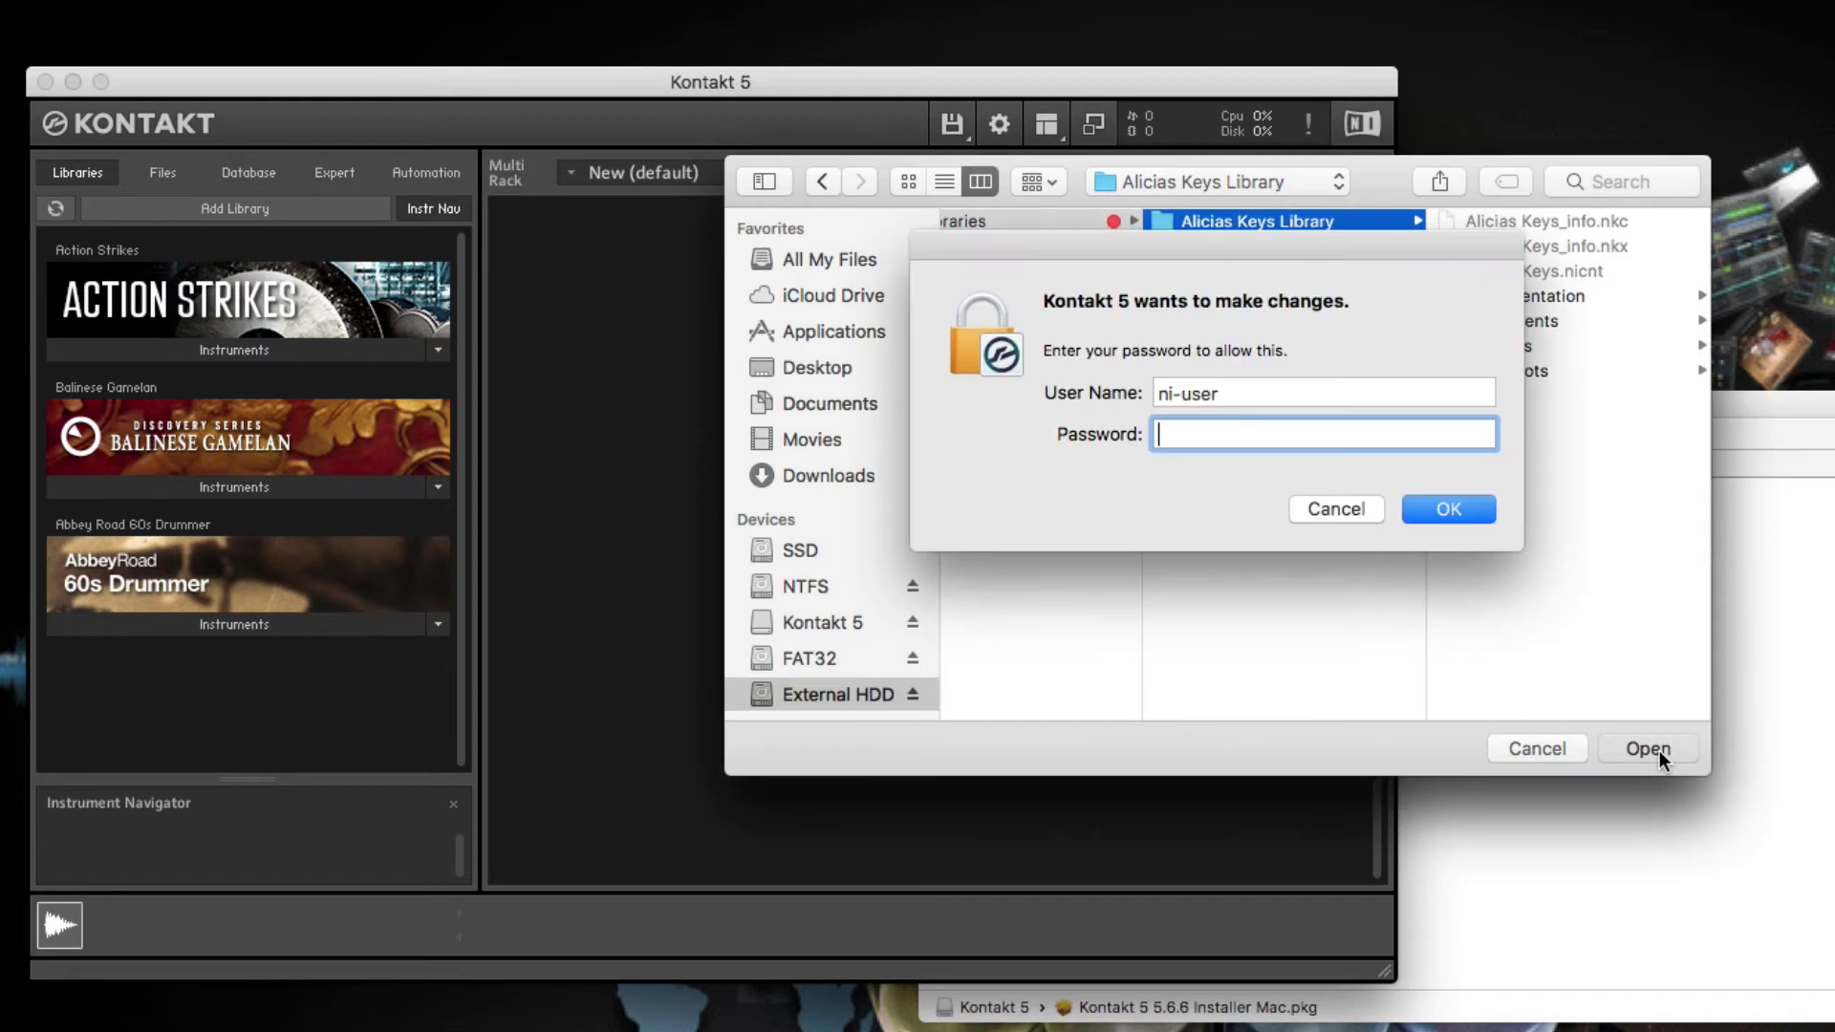
text(*********)
click(1449, 508)
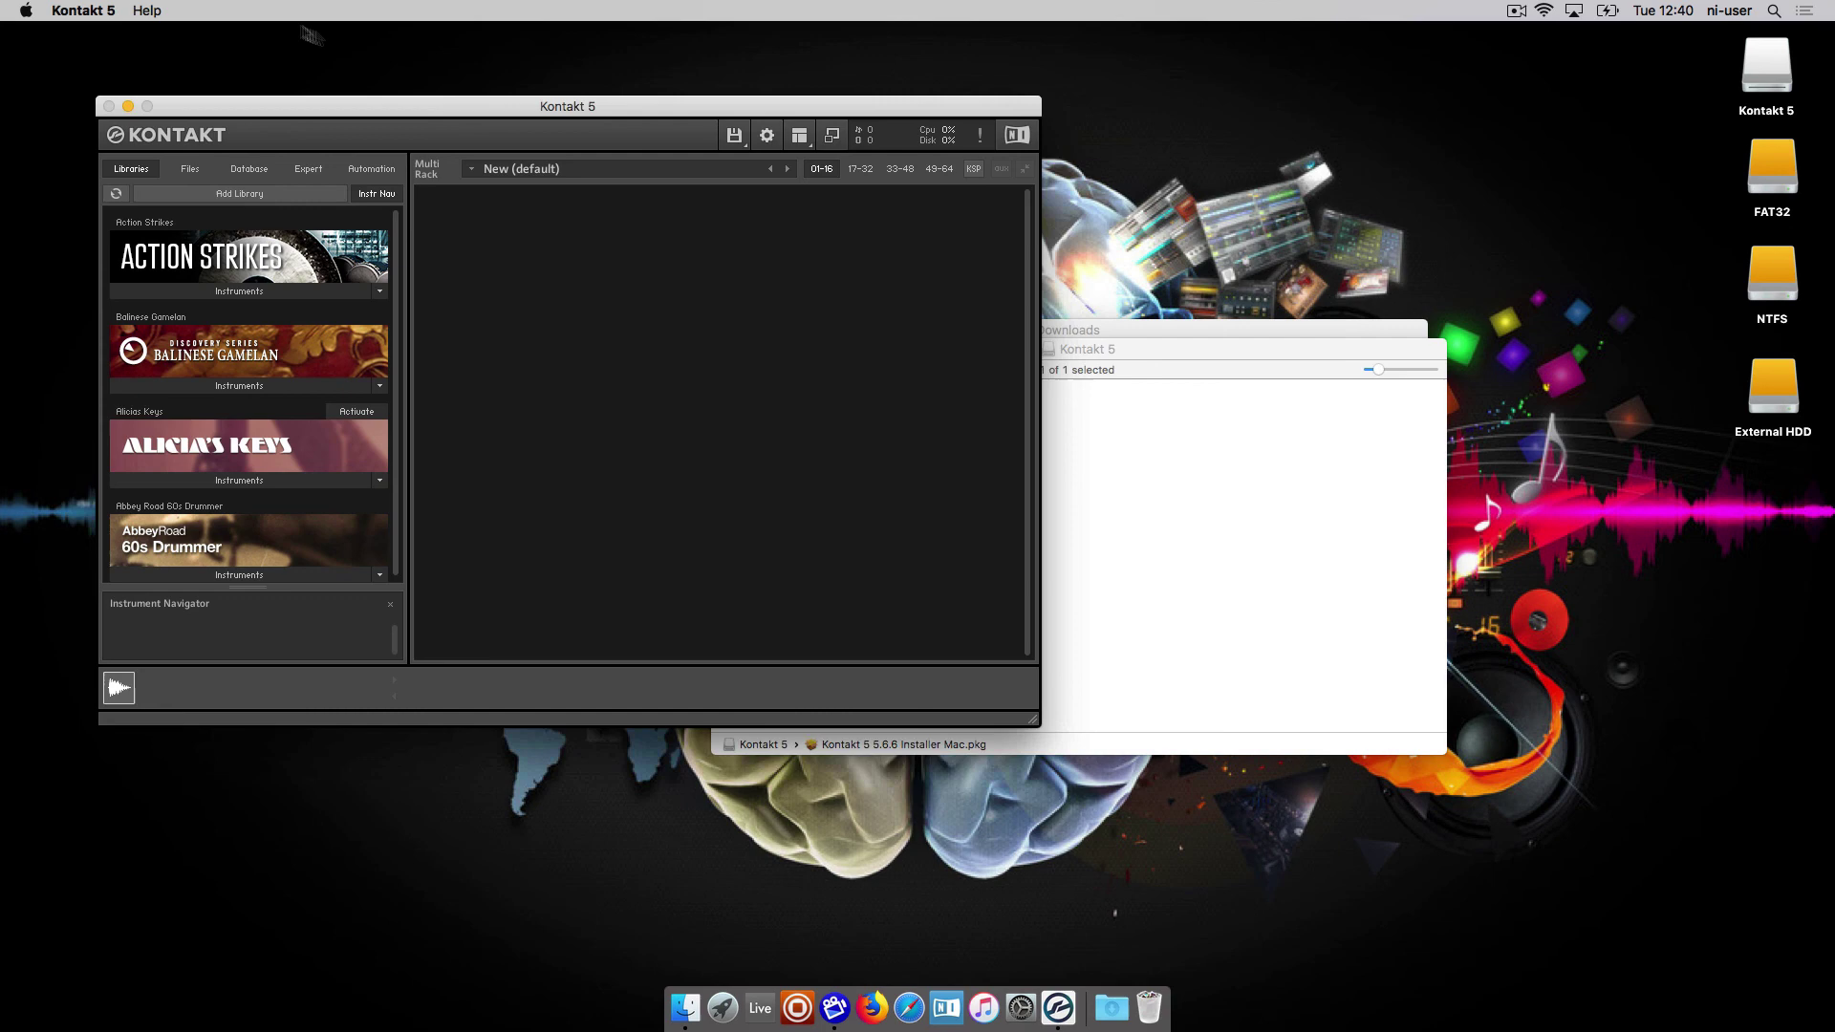
Quit Kontakt 5 from its application menu
click(86, 11)
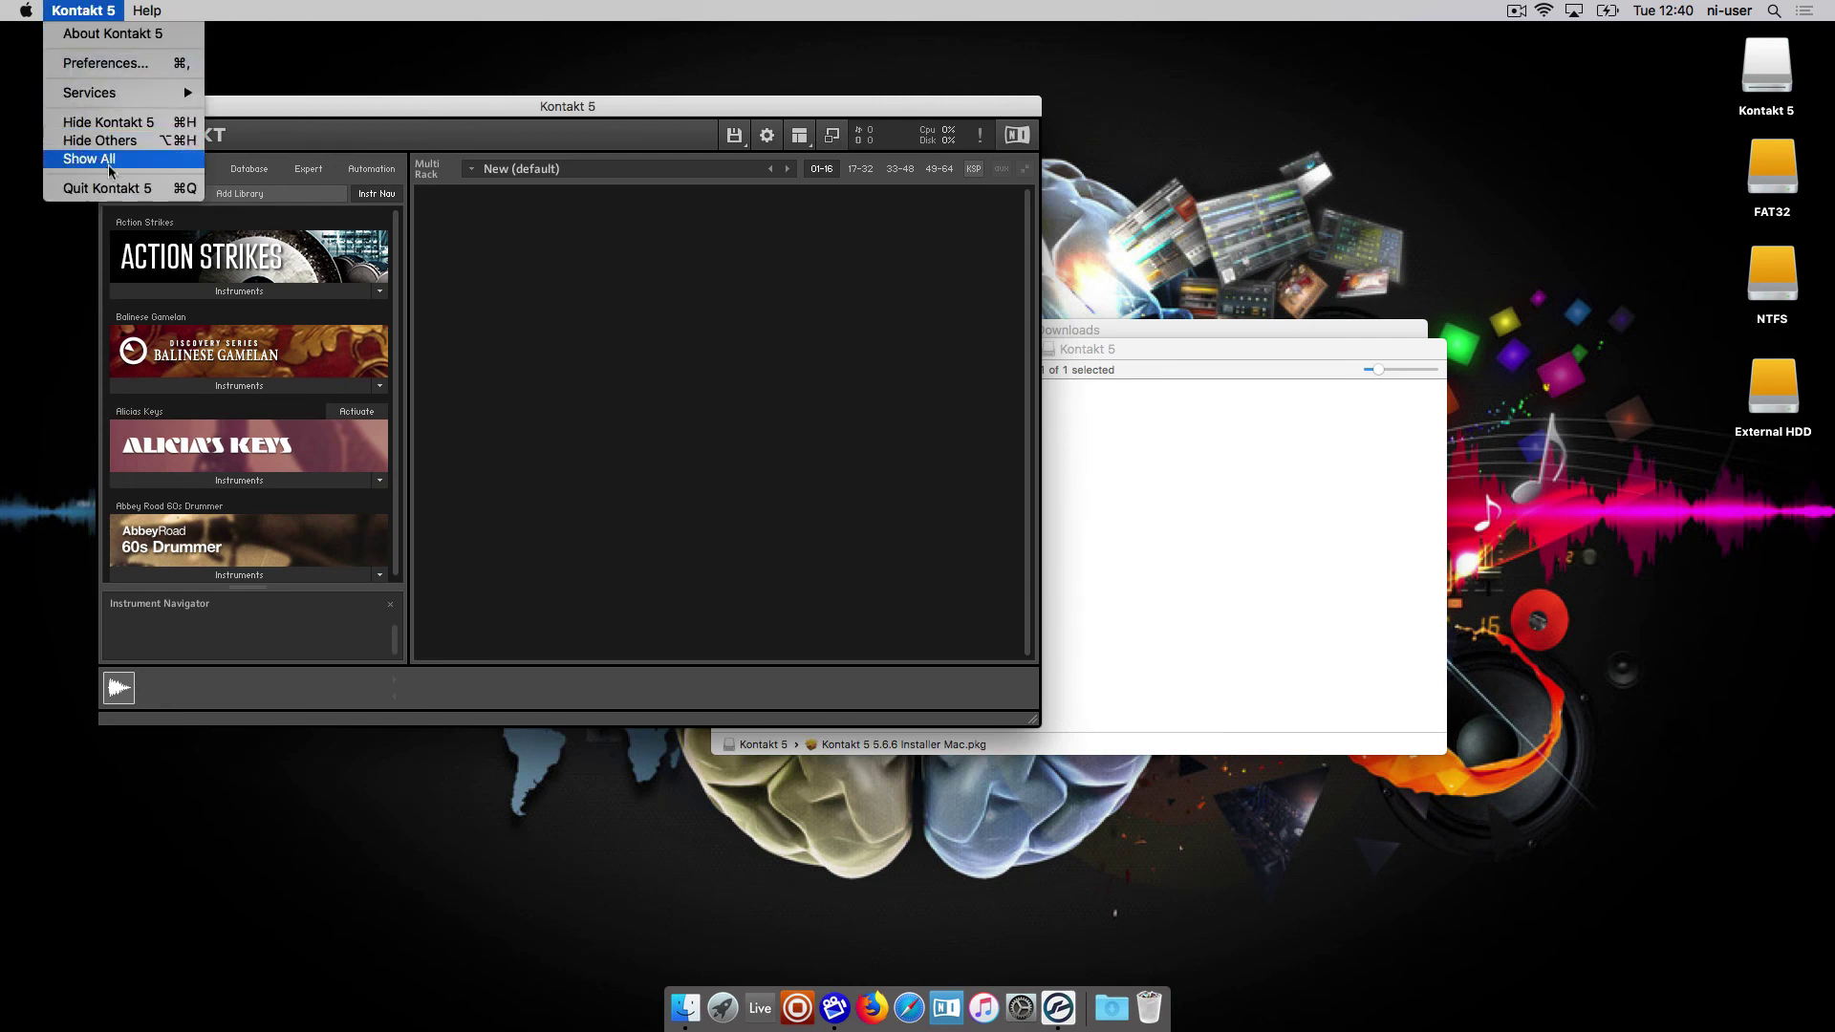
click(115, 190)
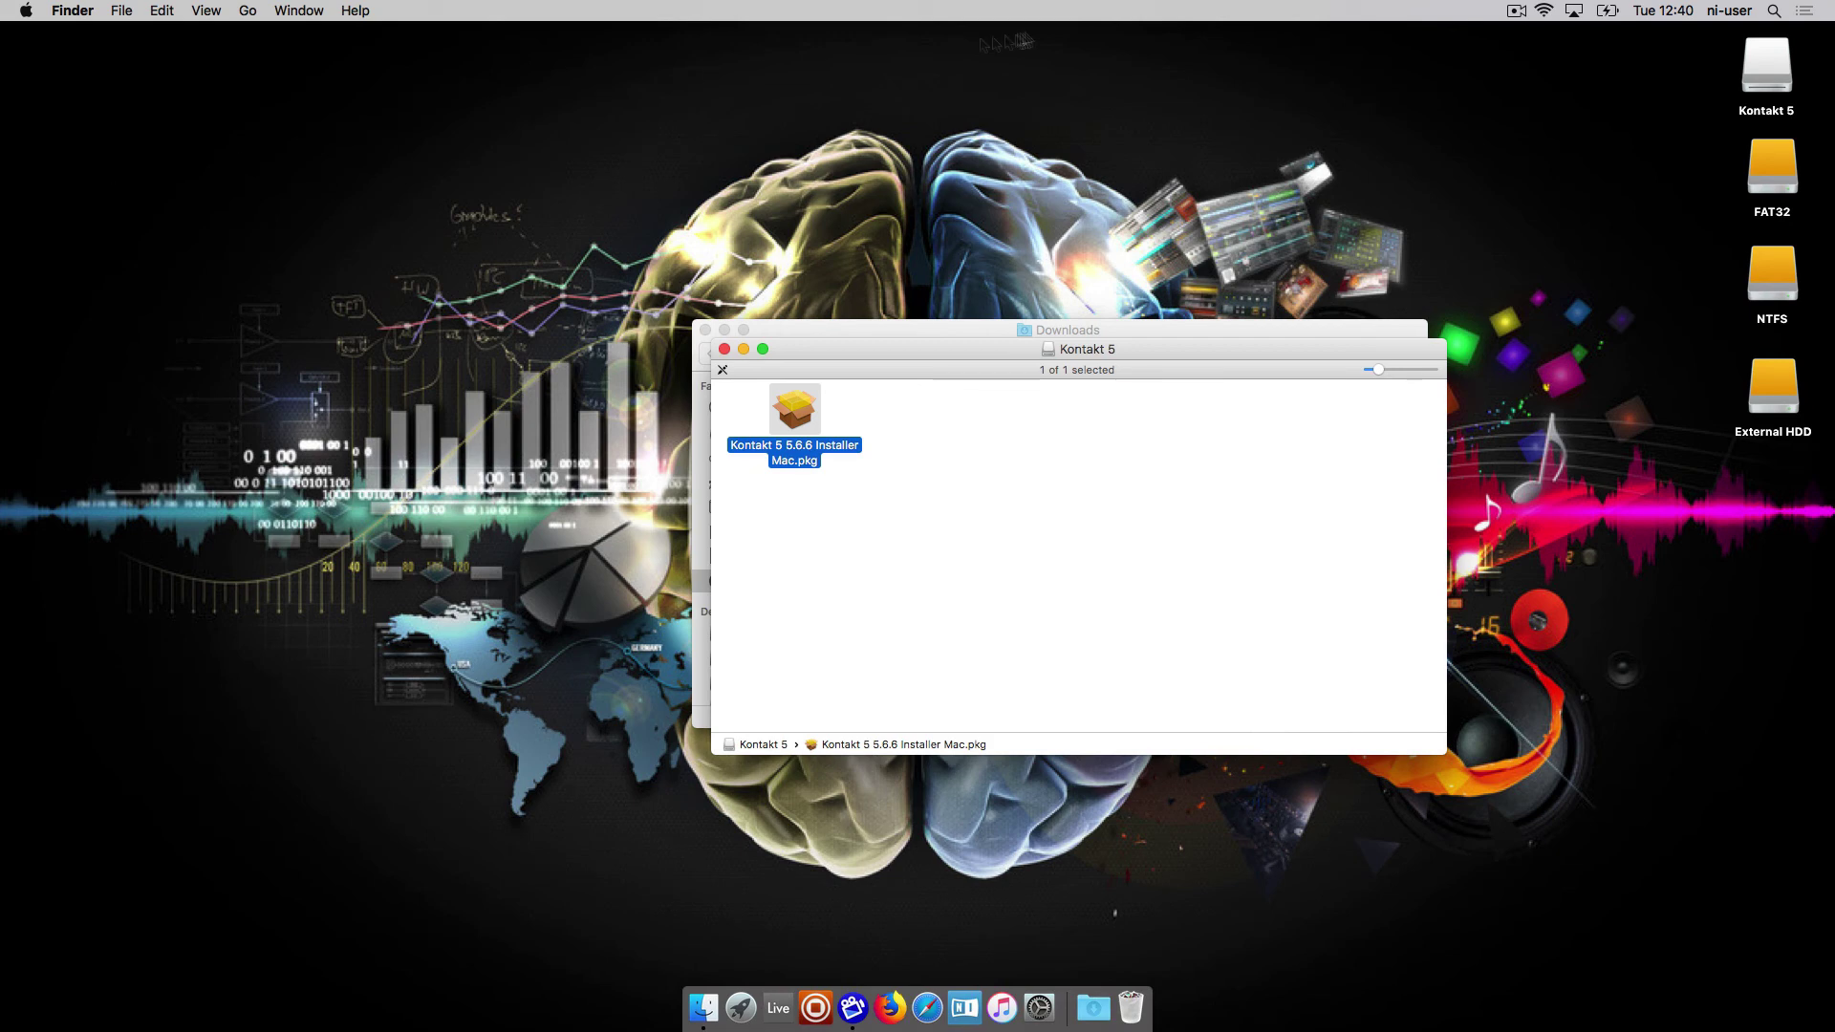
Launch Native Access by searching 'nat' in Spotlight
click(1772, 9)
text(native)
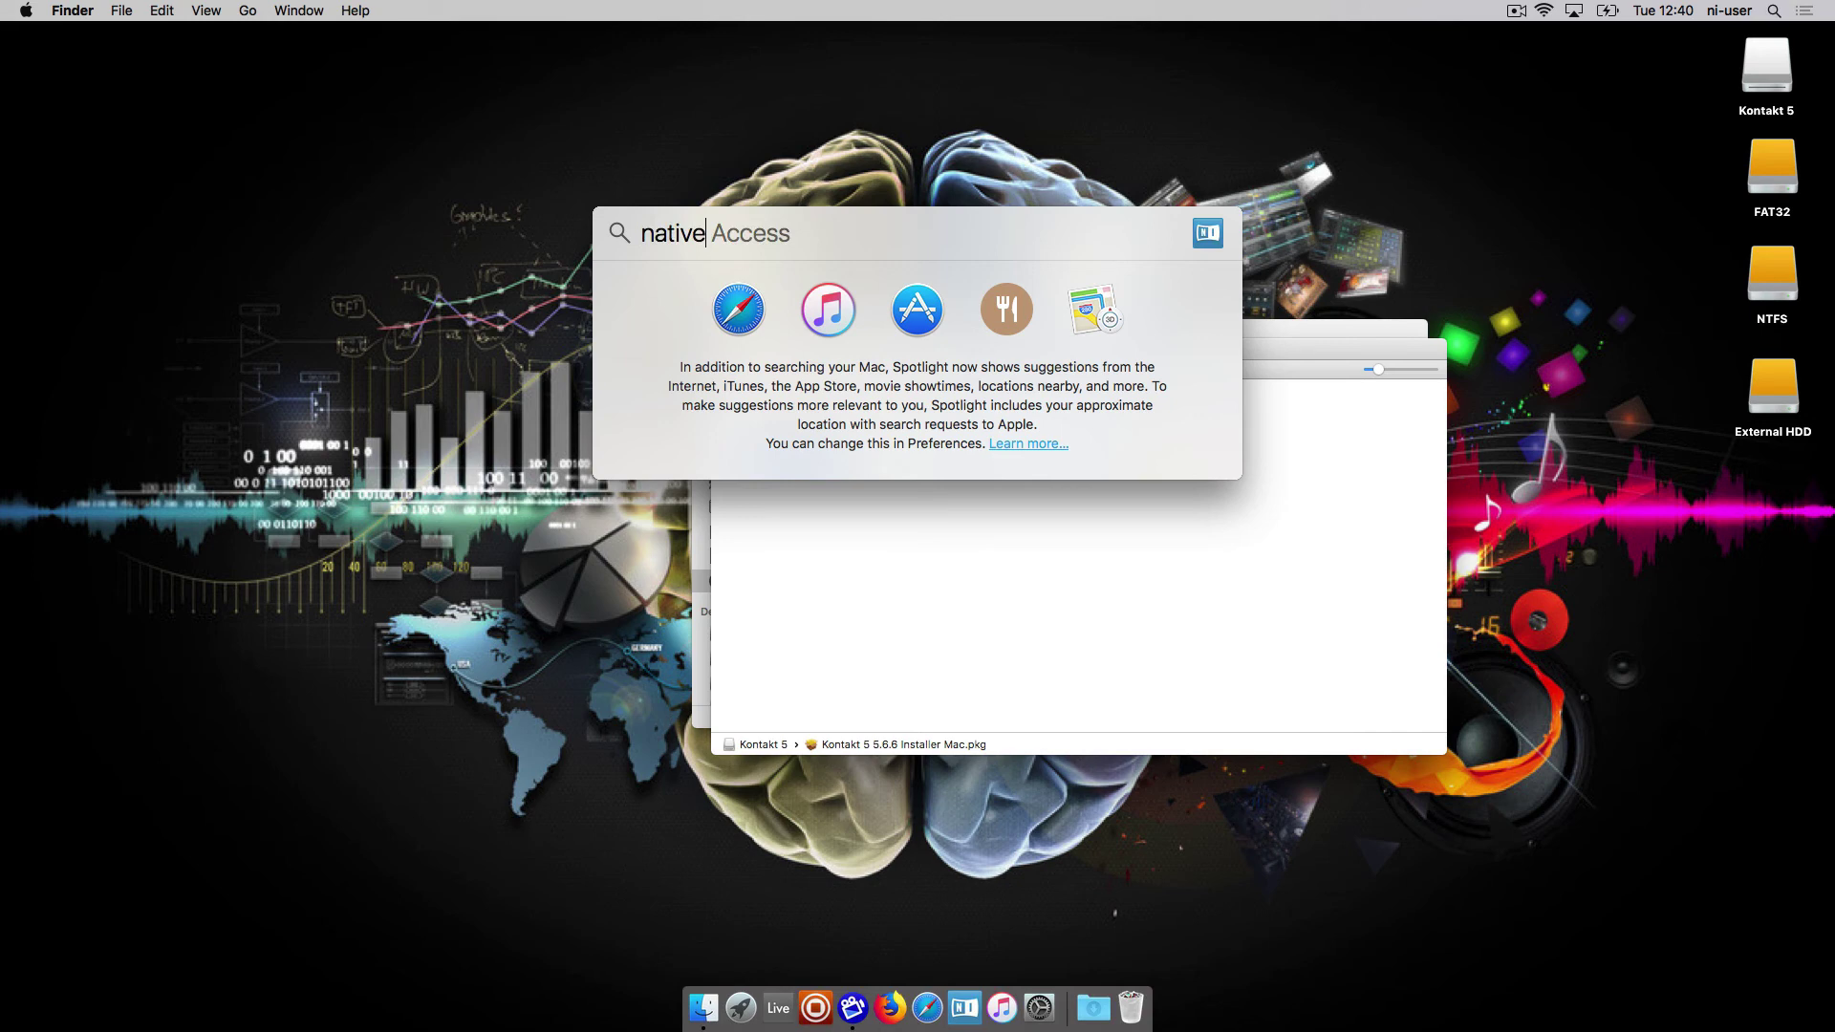
key(Return)
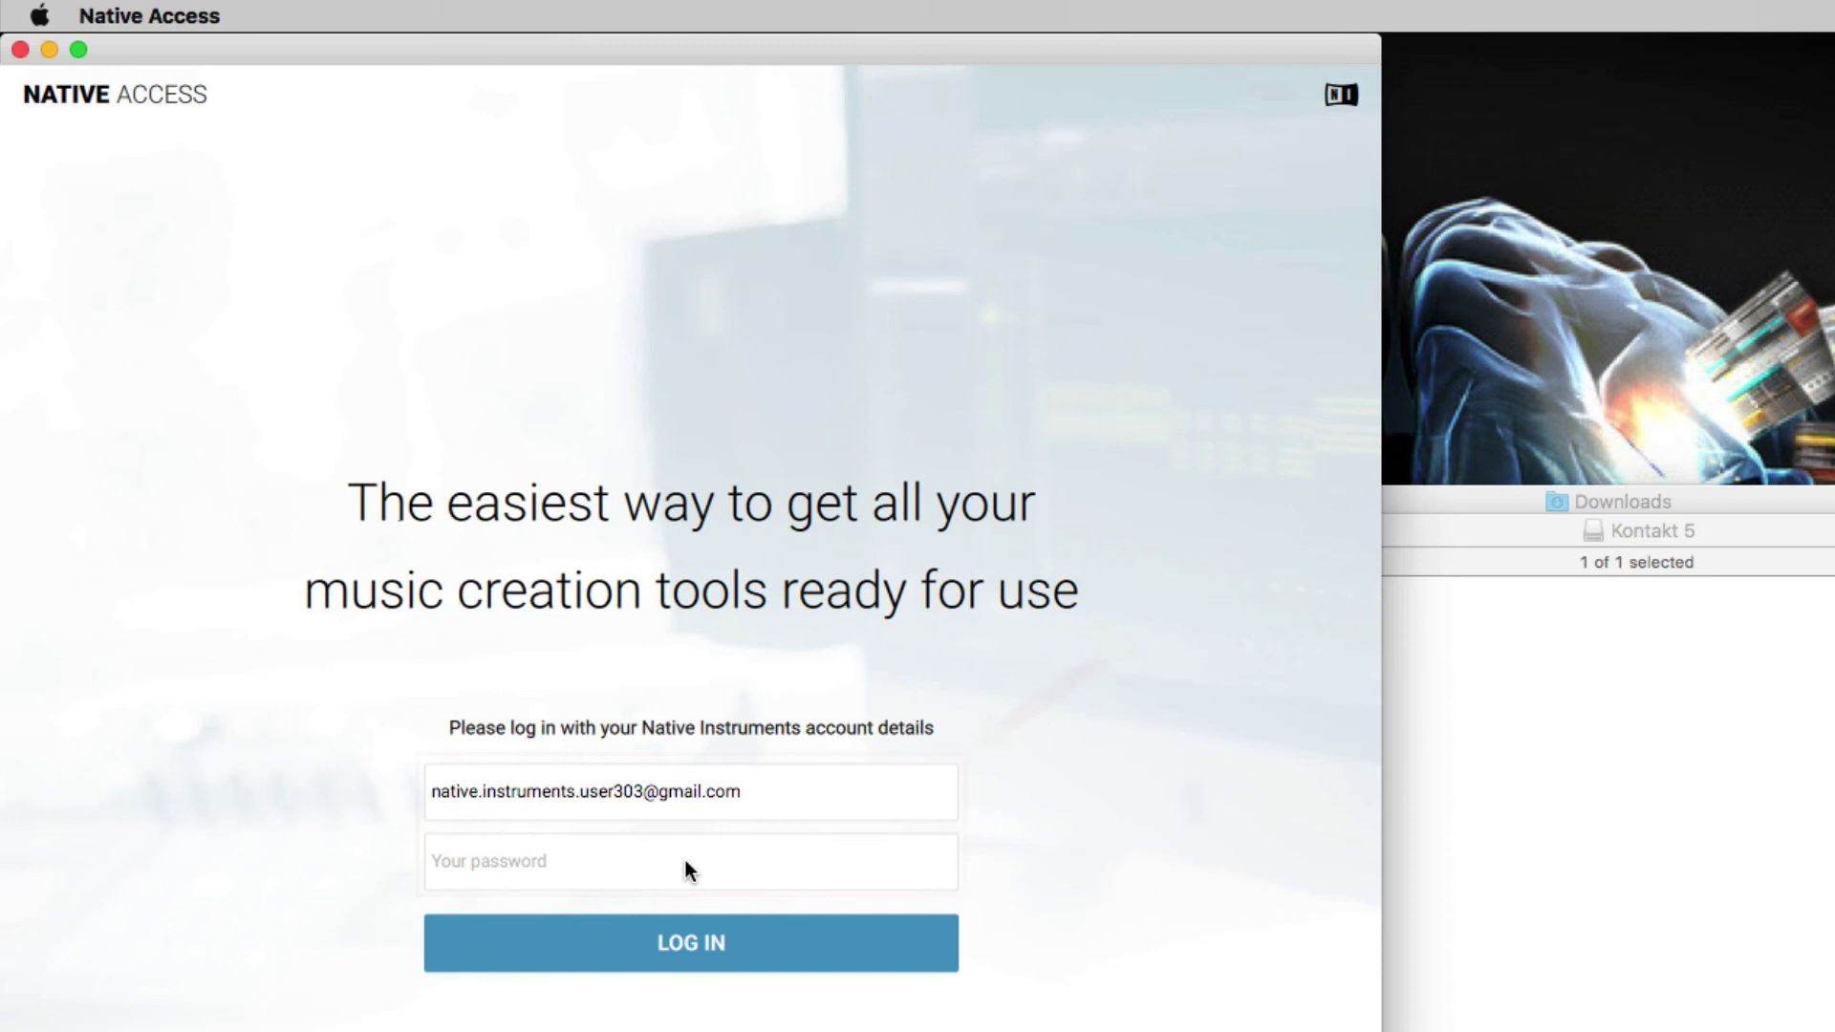
Sign in to the Native Instruments account and view the three updates, including Kontakt 5 5.7.3
text(•••••••)
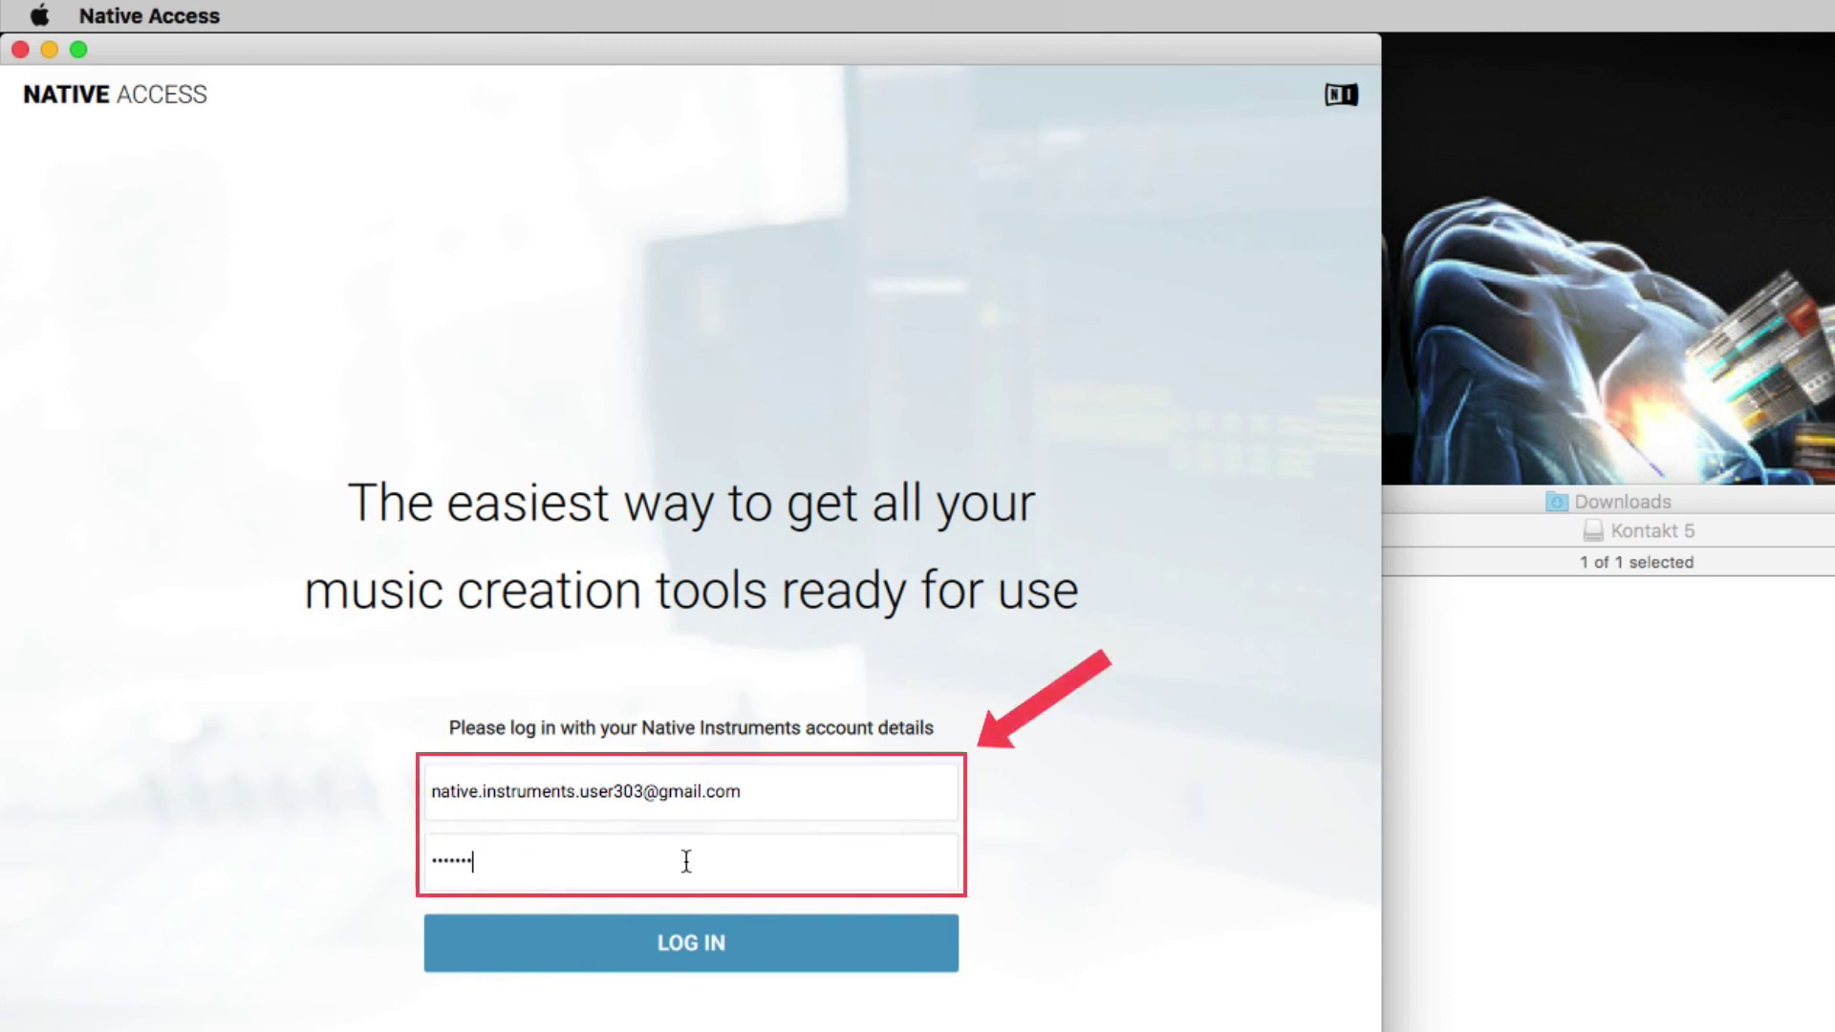
text(••••)
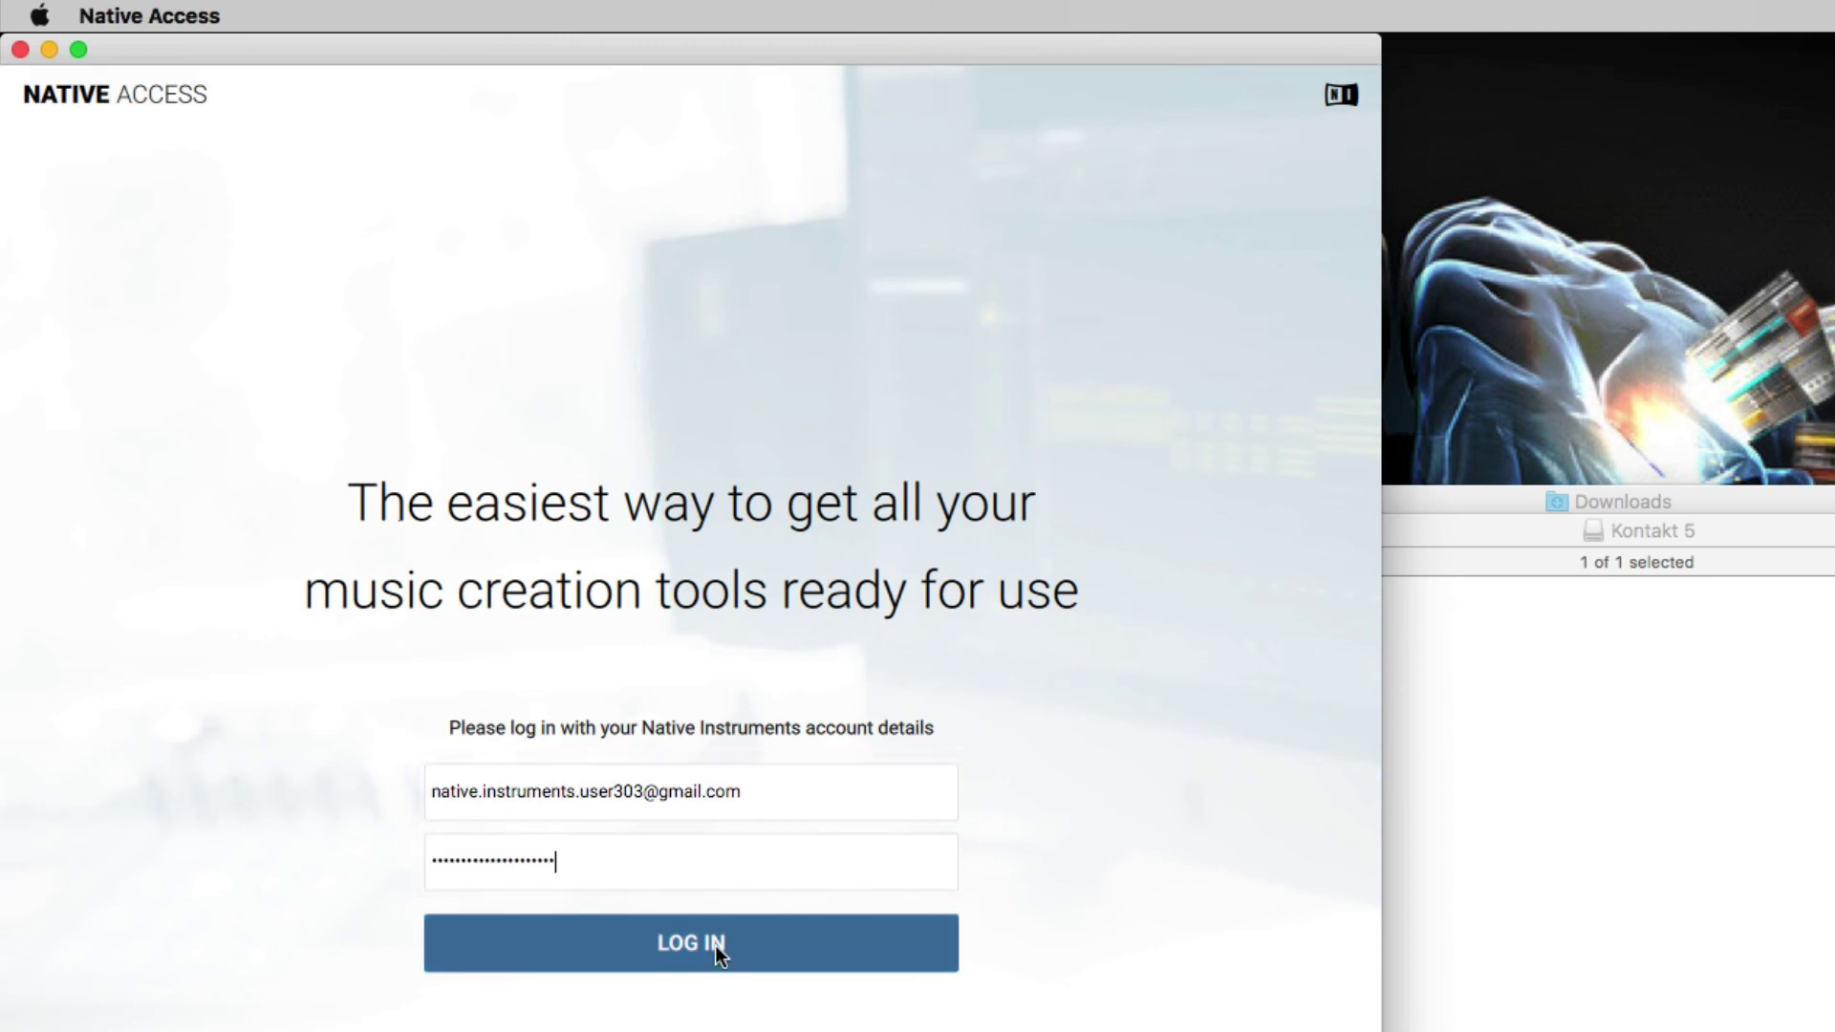
click(714, 944)
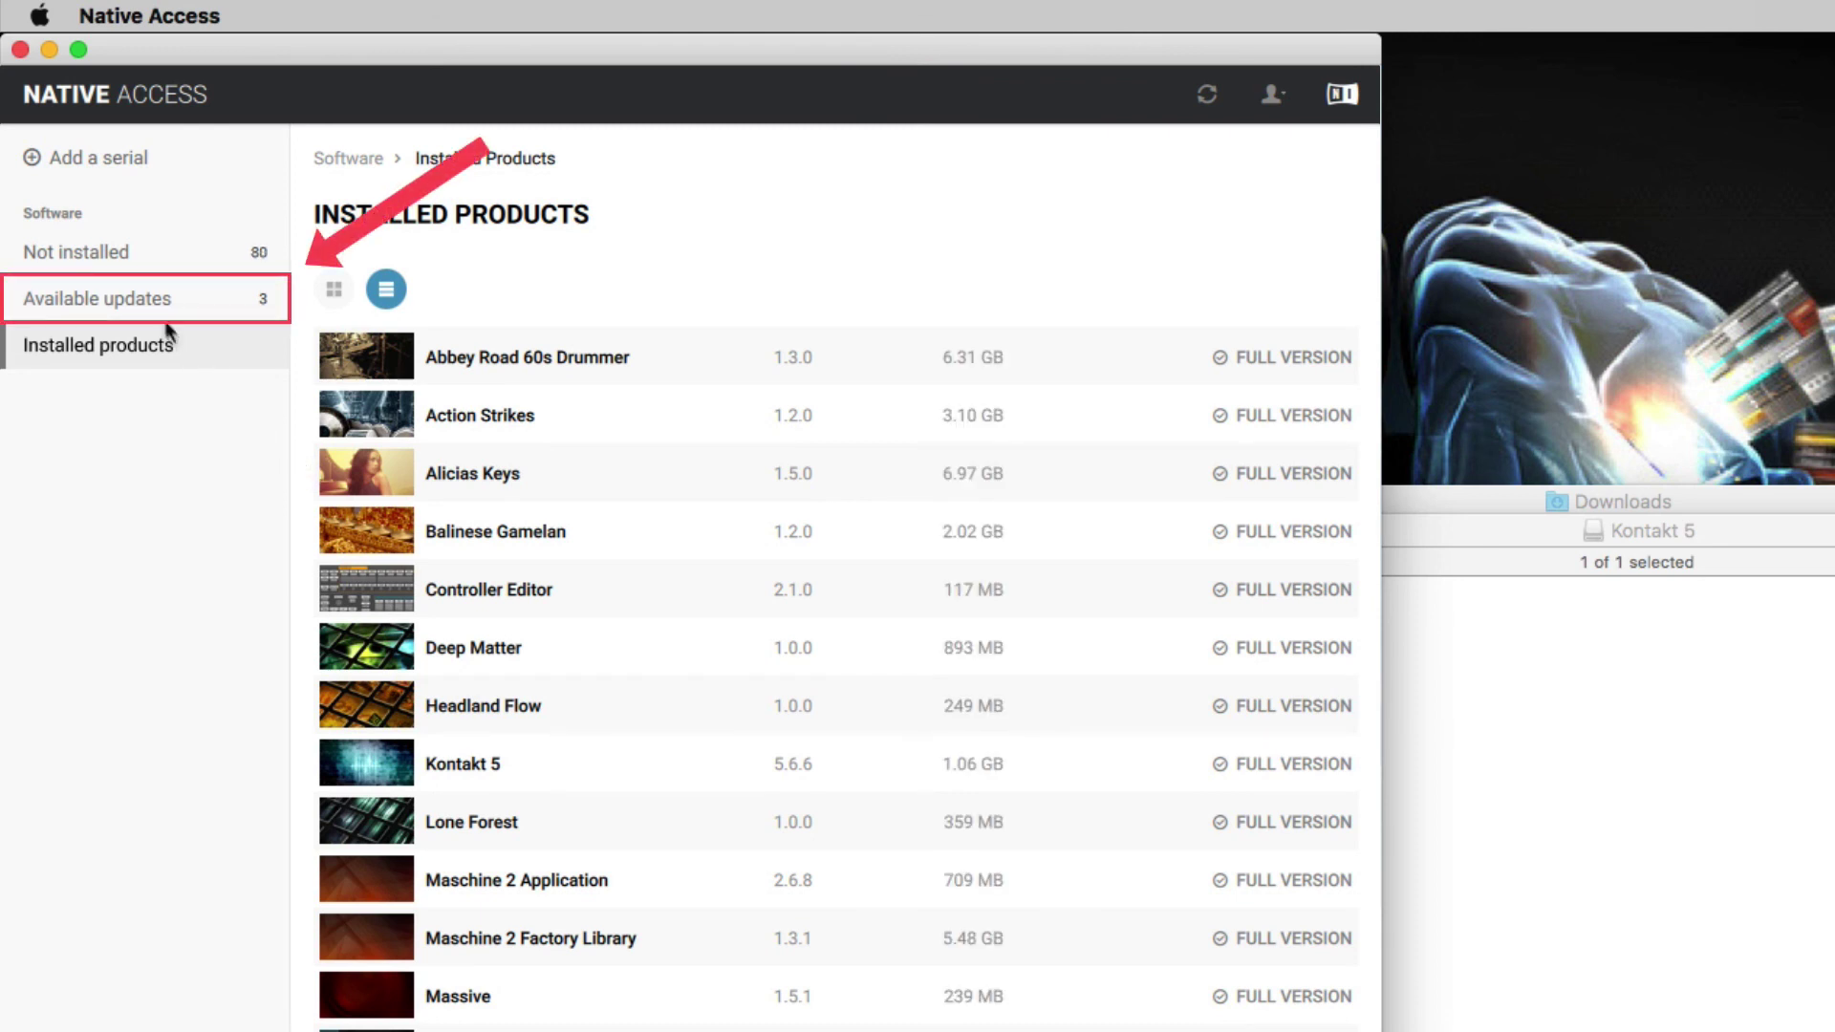
click(144, 295)
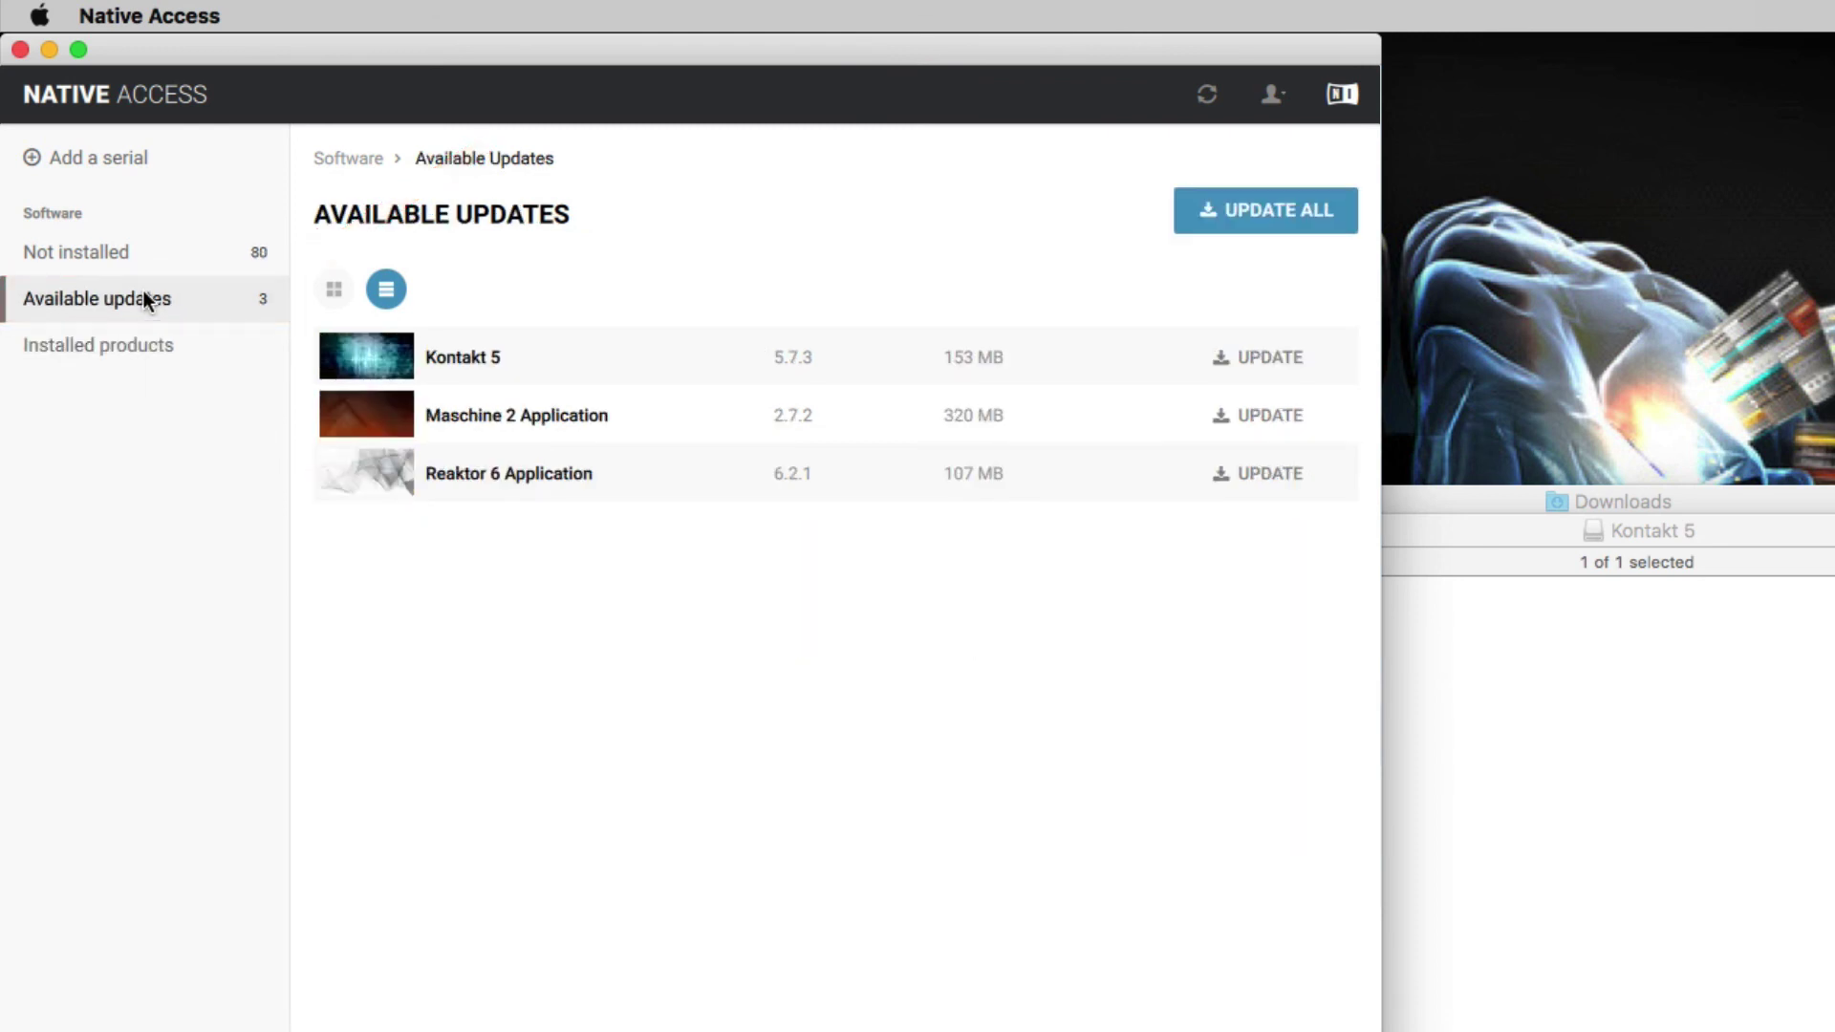